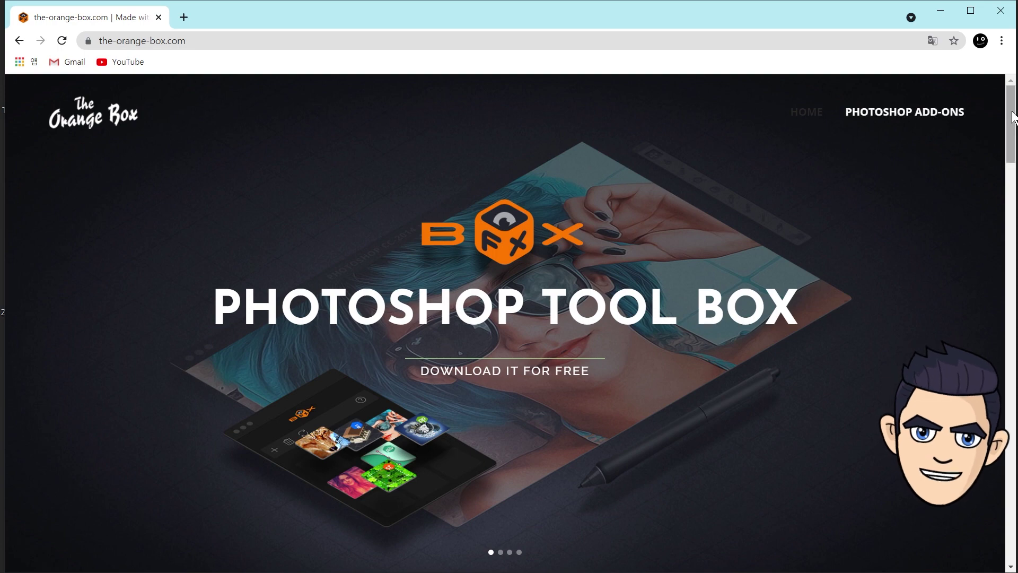
- Scroll the Orange Box homepage down to the FX Box free Photoshop plugin section
left_click_drag(1013, 117, 1012, 196)
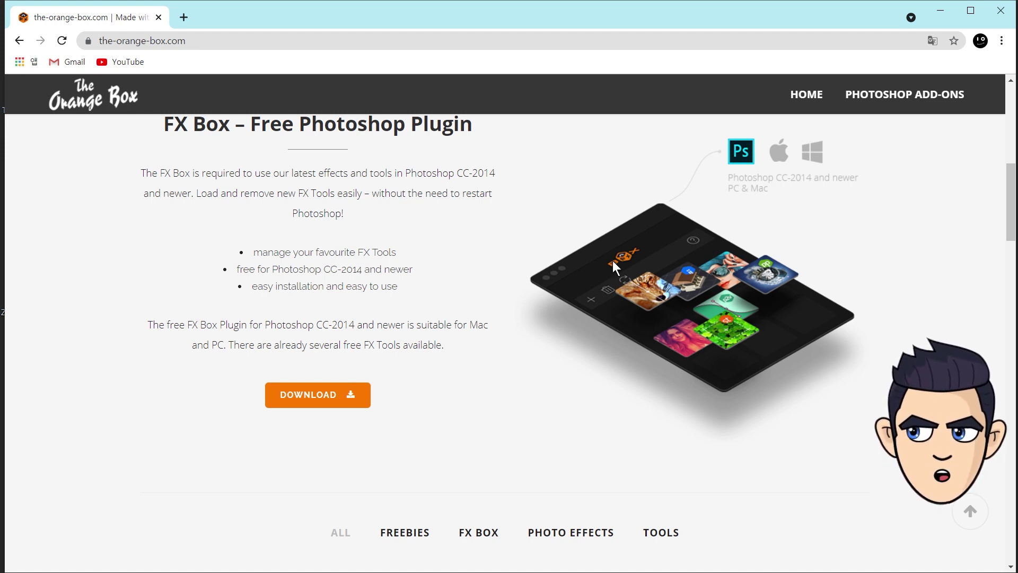
- Filter the Orange Box products to Freebies and download the free FX Box plugin zip
left_click_drag(1012, 213, 1011, 276)
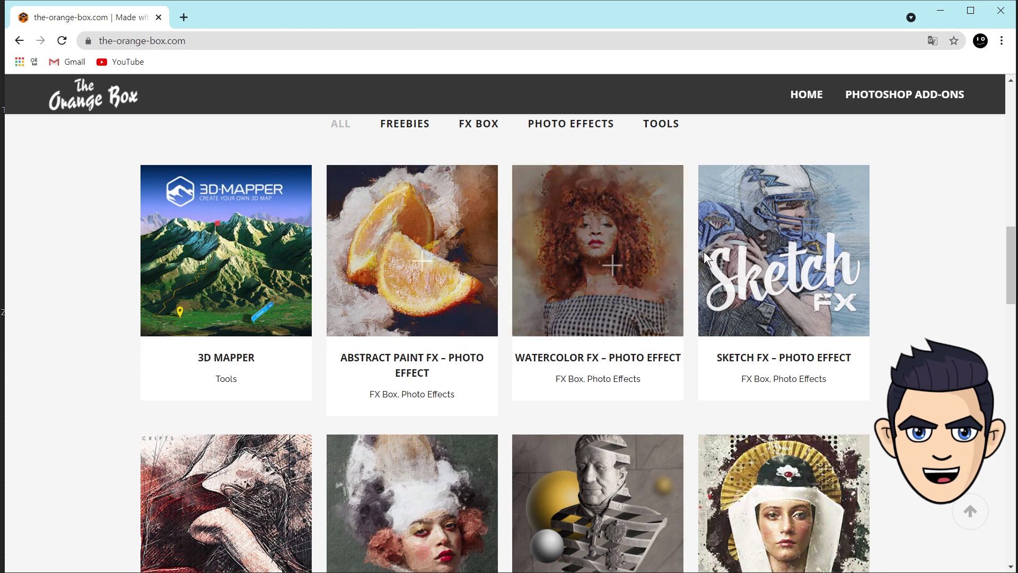
left_click(408, 125)
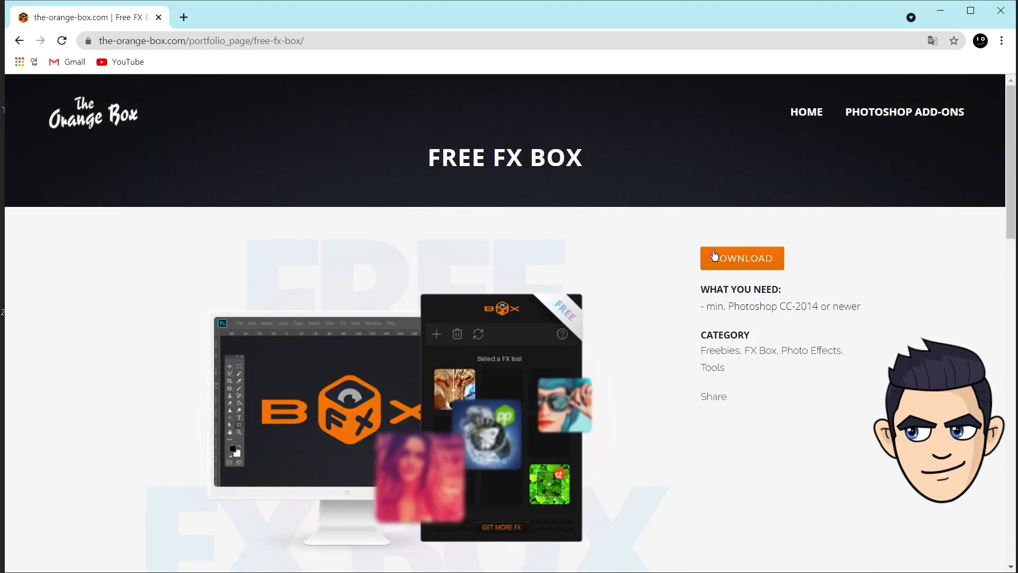
left_click(729, 264)
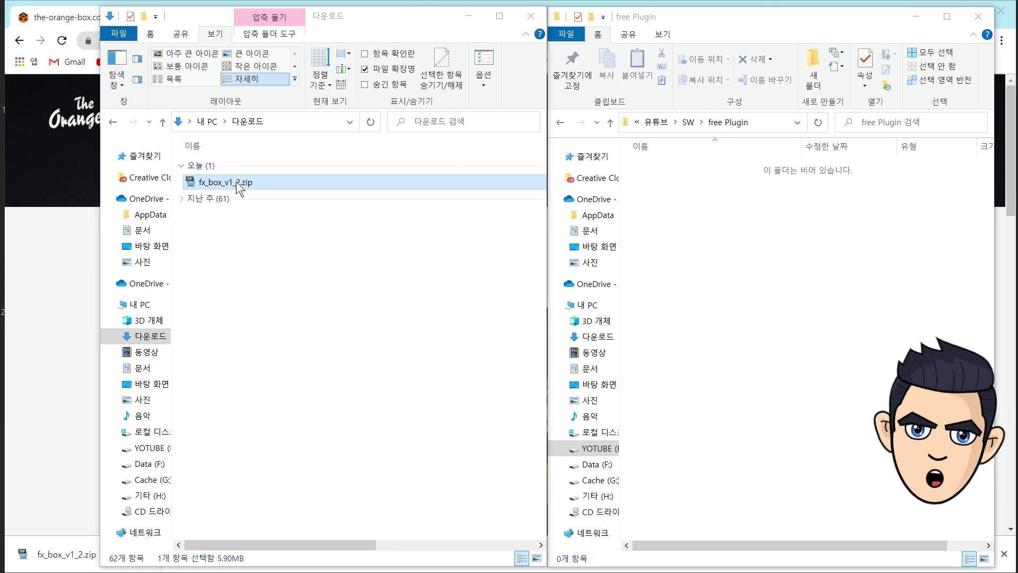
- Copy fx_box_v1_2.zip from Downloads into free Plugin and extract it there
left_click_drag(224, 181, 705, 234)
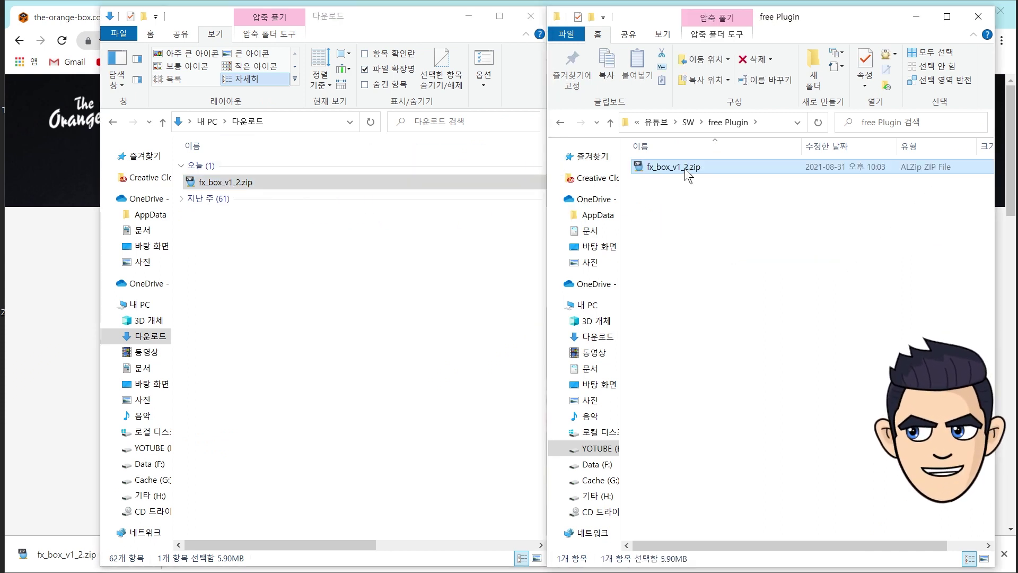
double_click(685, 168)
right_click(685, 167)
left_click(742, 311)
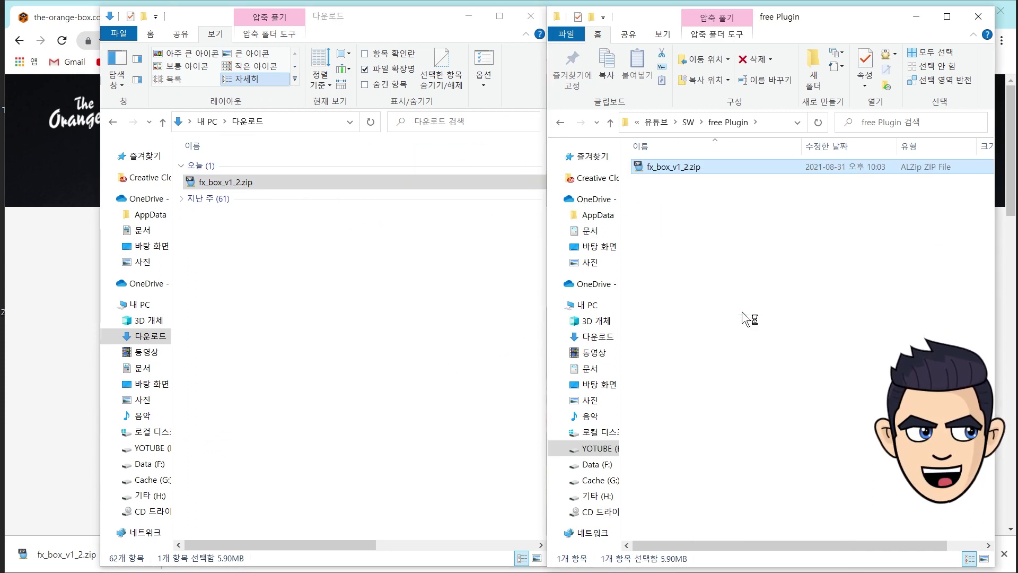
- Browse into fx_box_v1_2 > fx_box_v1_2 > 01_installation to reach the installer files
double_click(676, 166)
double_click(676, 166)
double_click(669, 167)
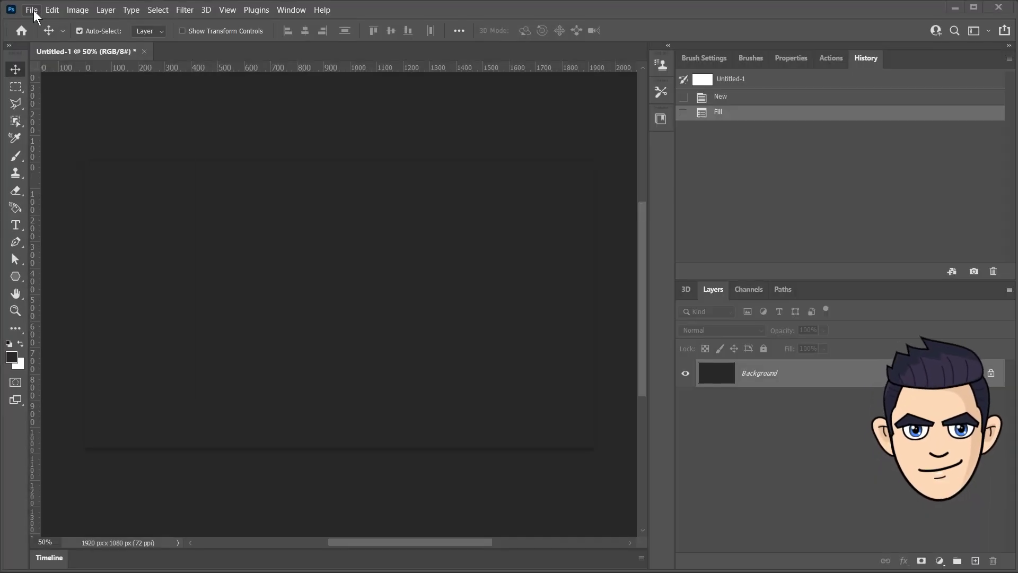
left_click(34, 10)
mouse_move(48, 339)
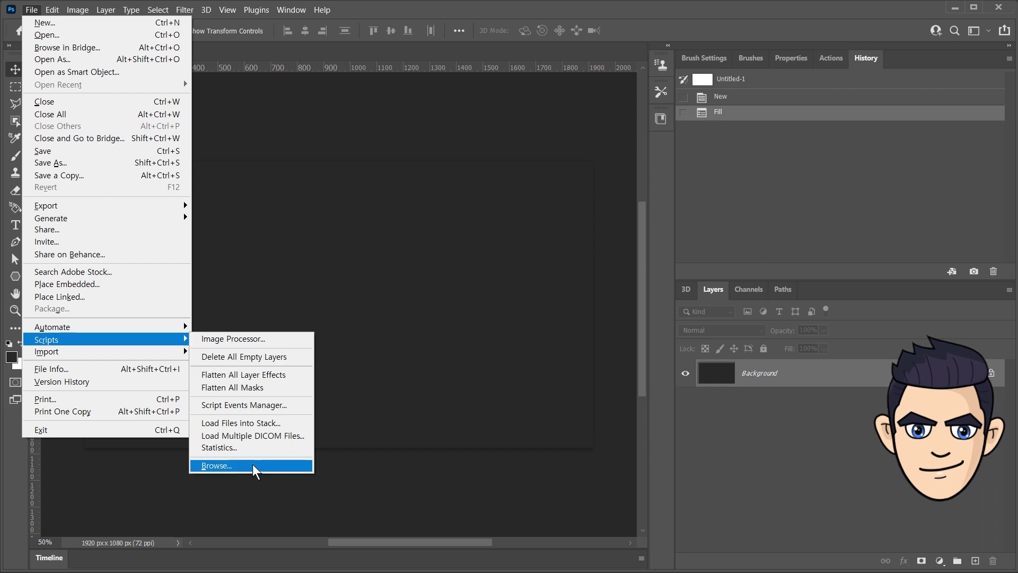
- Run fx_box-installer.jsx from fx_box_v1_2/01_installation and confirm the installation-complete message
left_click(256, 464)
double_click(147, 100)
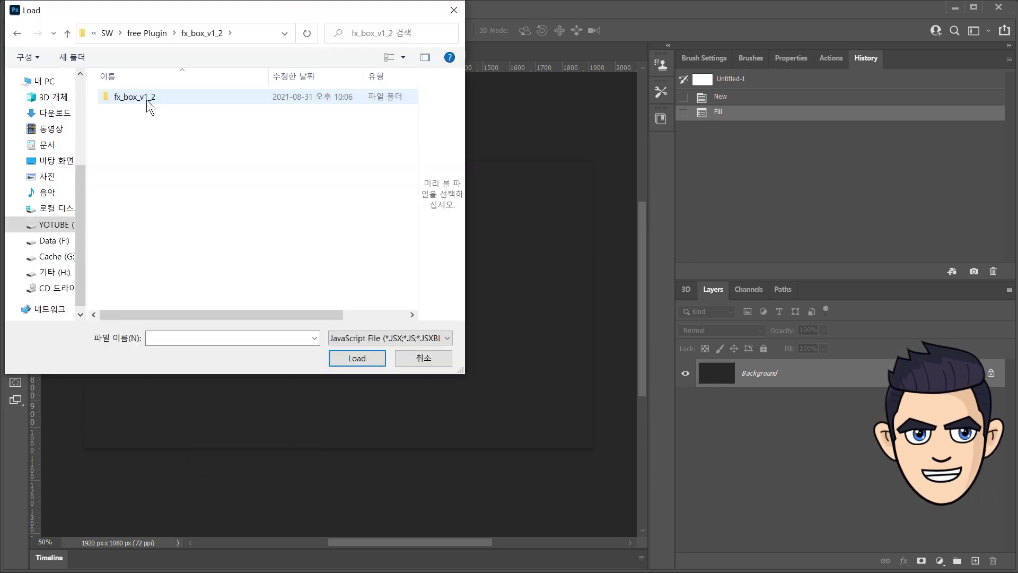
double_click(147, 97)
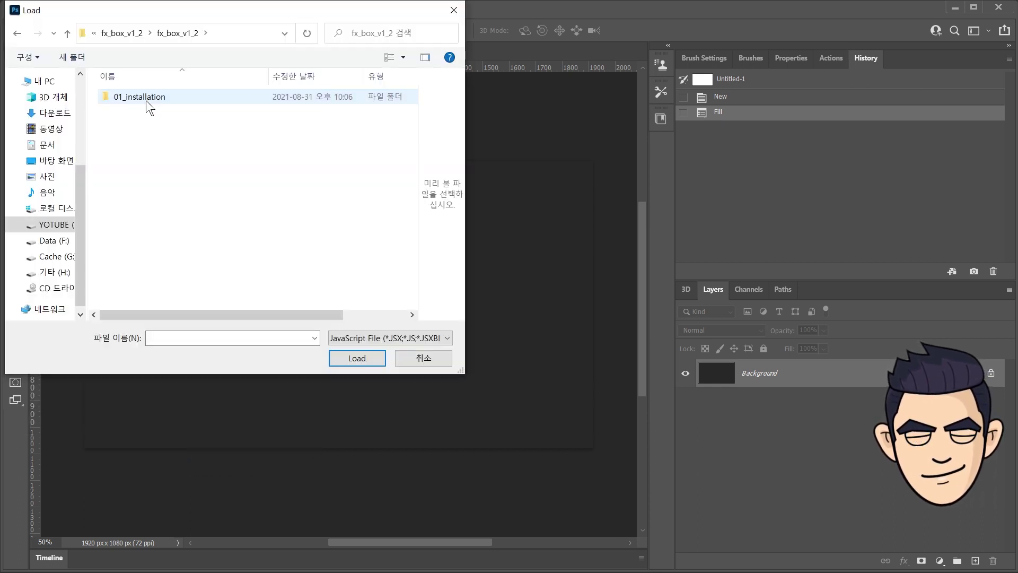
double_click(145, 101)
left_click(147, 111)
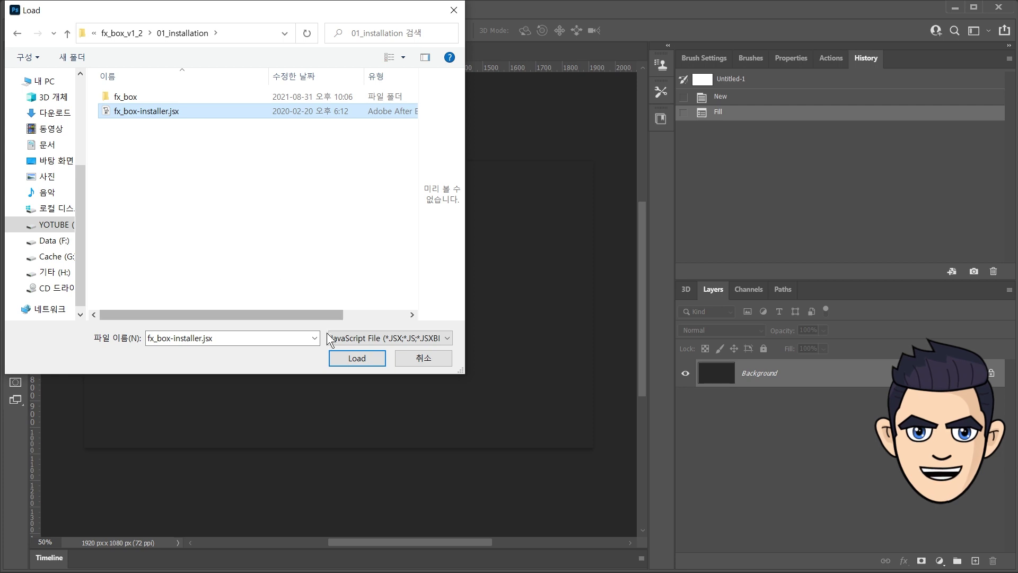
left_click(357, 358)
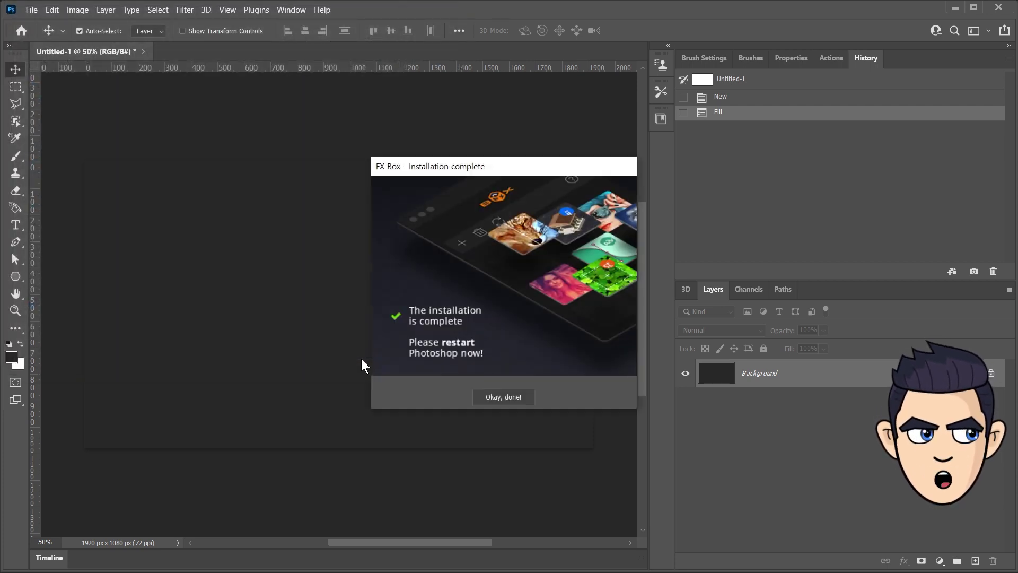
left_click(521, 399)
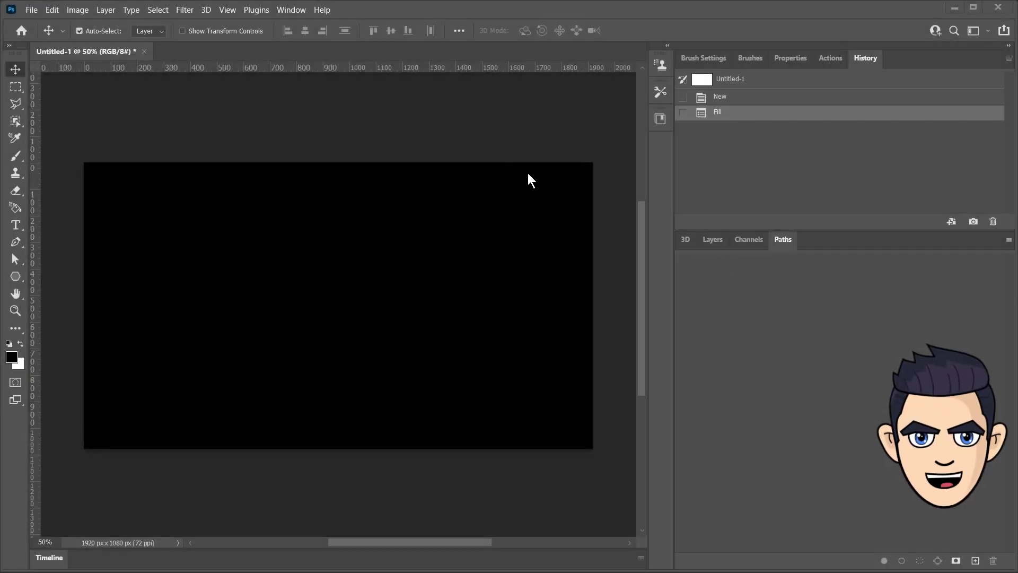
- Open FX Box from Window > Extensions (legacy) and briefly show its FX tool thumbnails
left_click(292, 11)
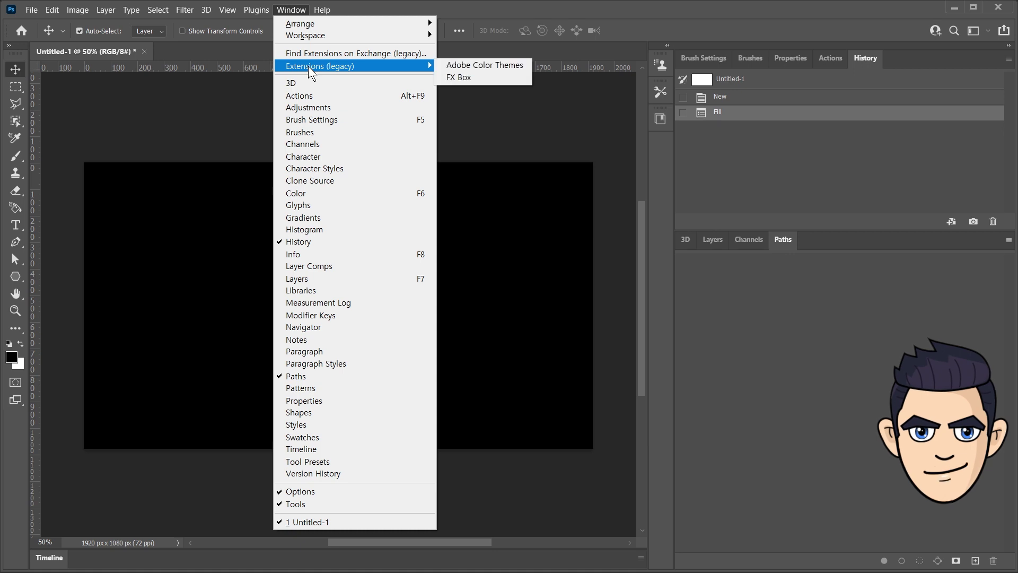
left_click(482, 79)
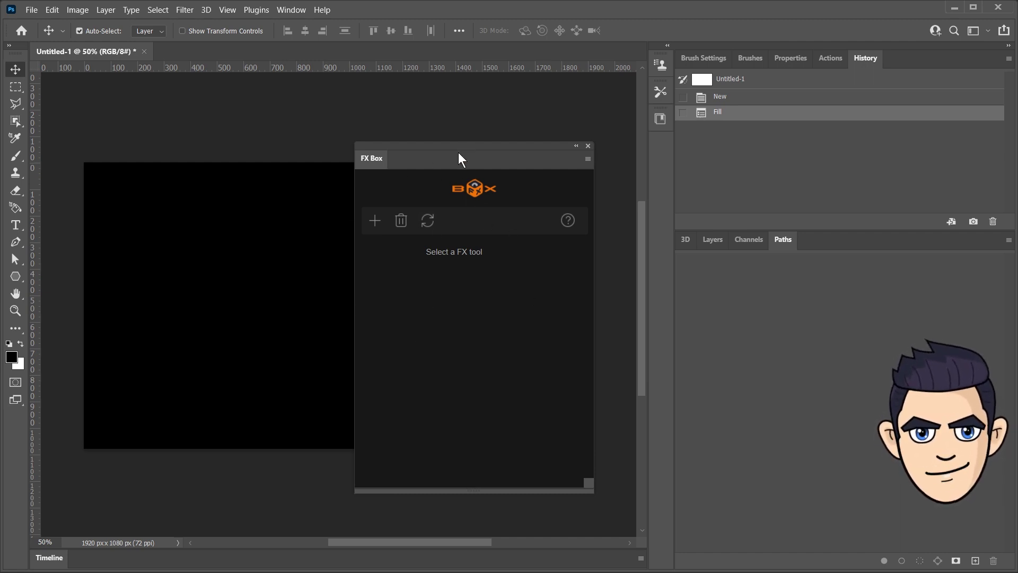
left_click(376, 221)
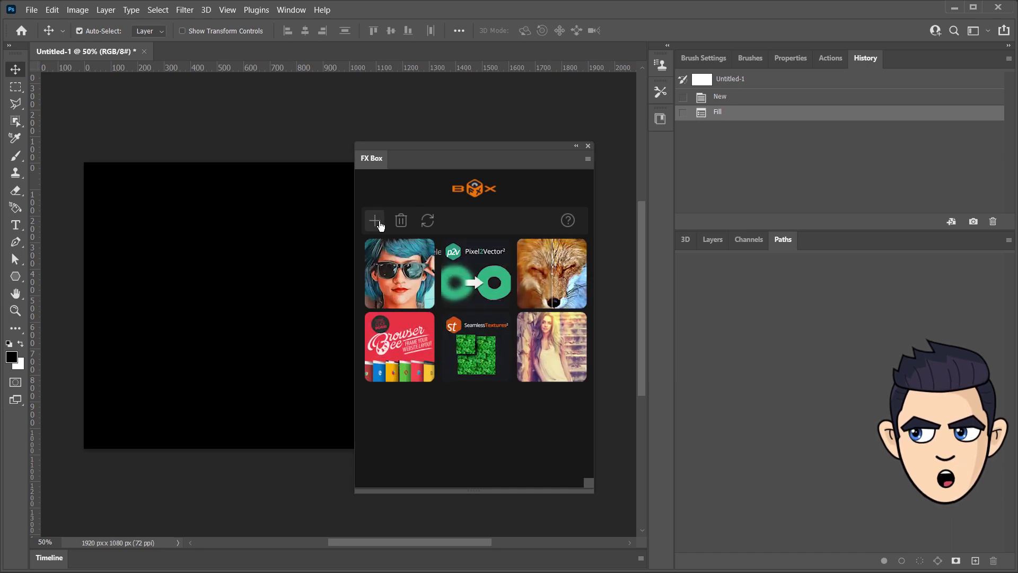
left_click(379, 224)
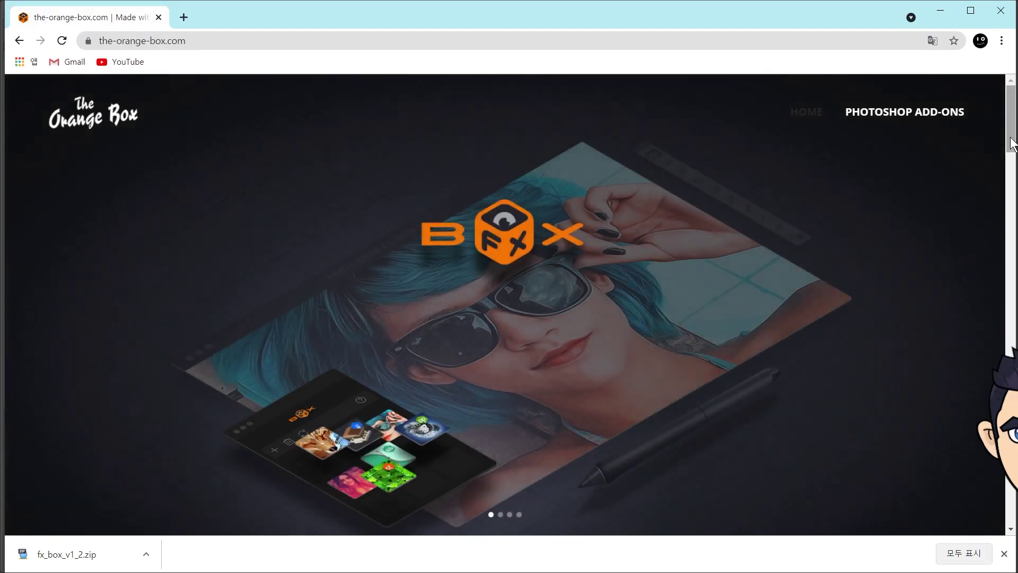
- Filter the Orange Box products to Freebies and download the Free Oil Paint plugin
left_click_drag(1012, 138, 1012, 262)
left_click(407, 159)
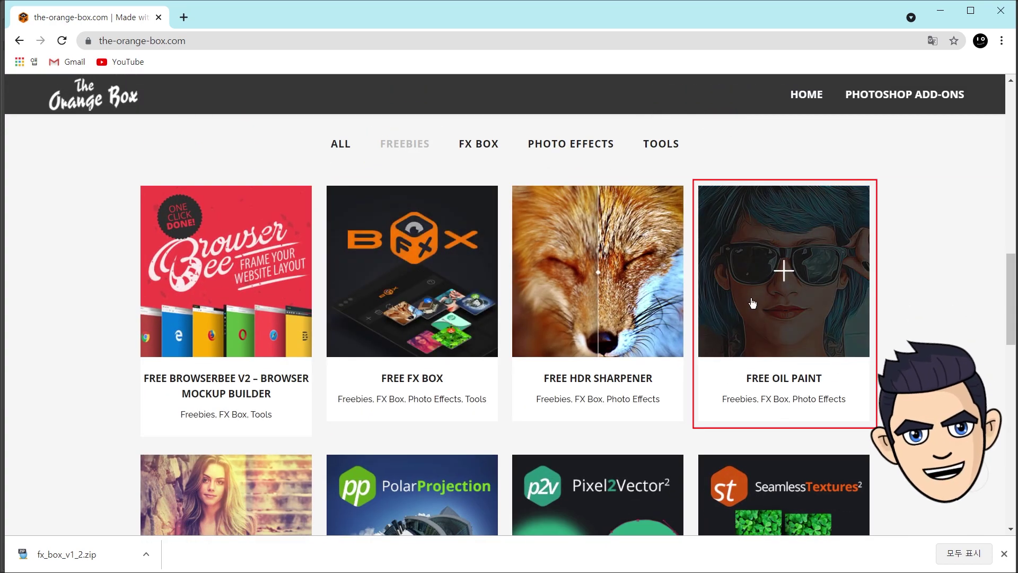
left_click(779, 383)
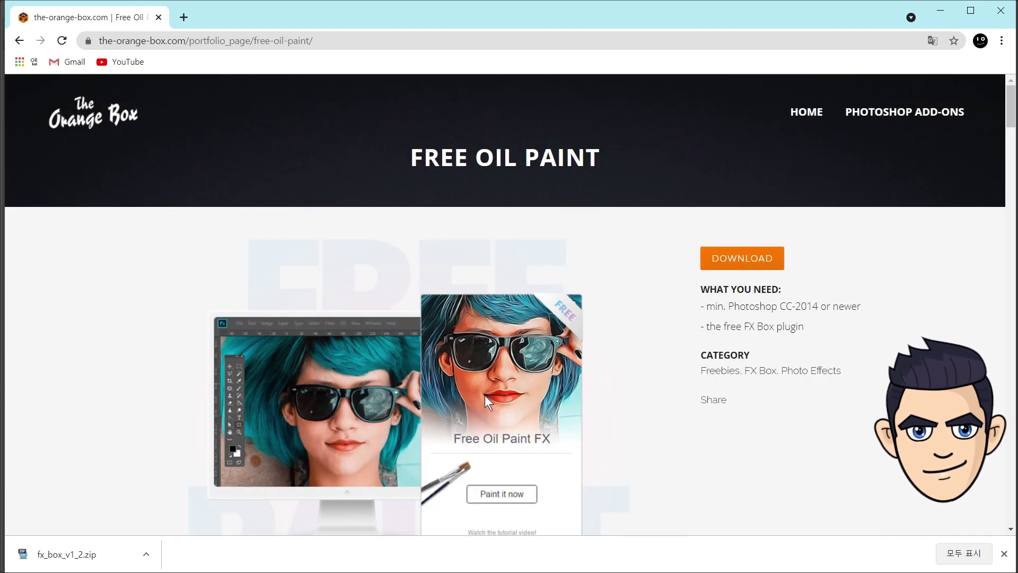
left_click(741, 260)
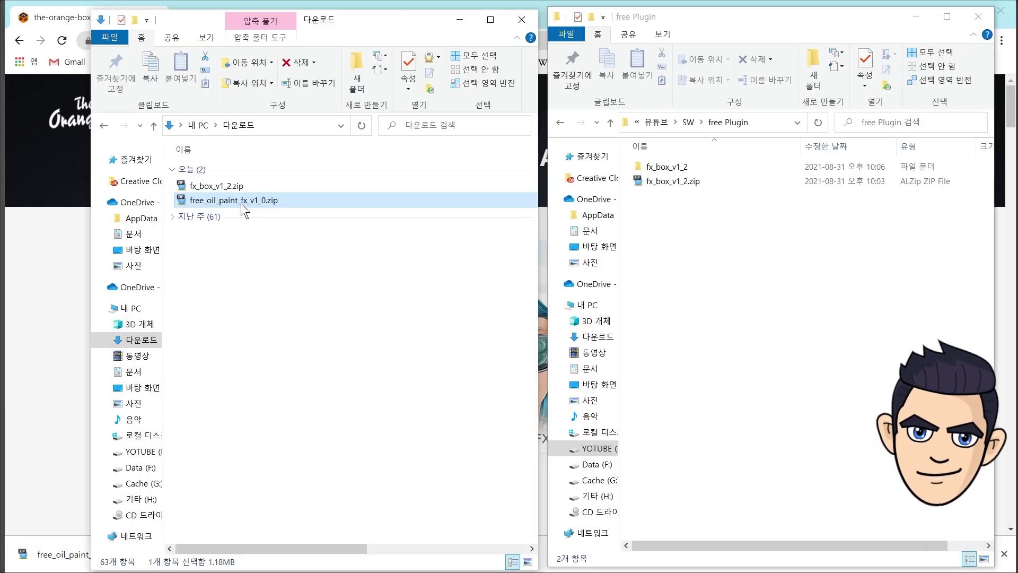
- Copy free_oil_paint_fx_v1_0.zip into free Plugin, extract it, and open the extracted folder
mouse_move(233, 199)
left_mouse_down()
mouse_move(399, 233)
mouse_move(703, 257)
left_mouse_up()
right_click(706, 185)
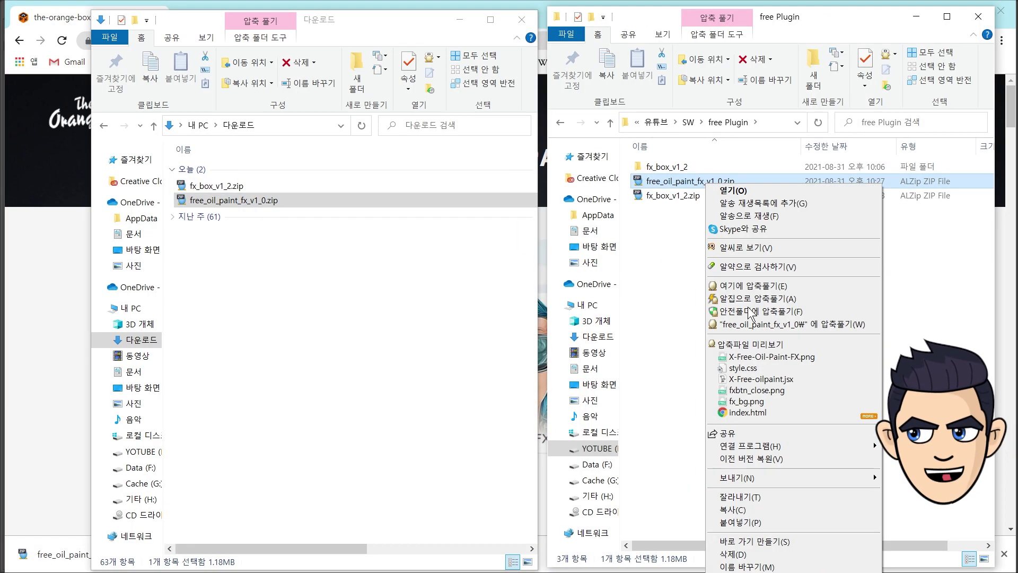
left_click(766, 329)
double_click(705, 168)
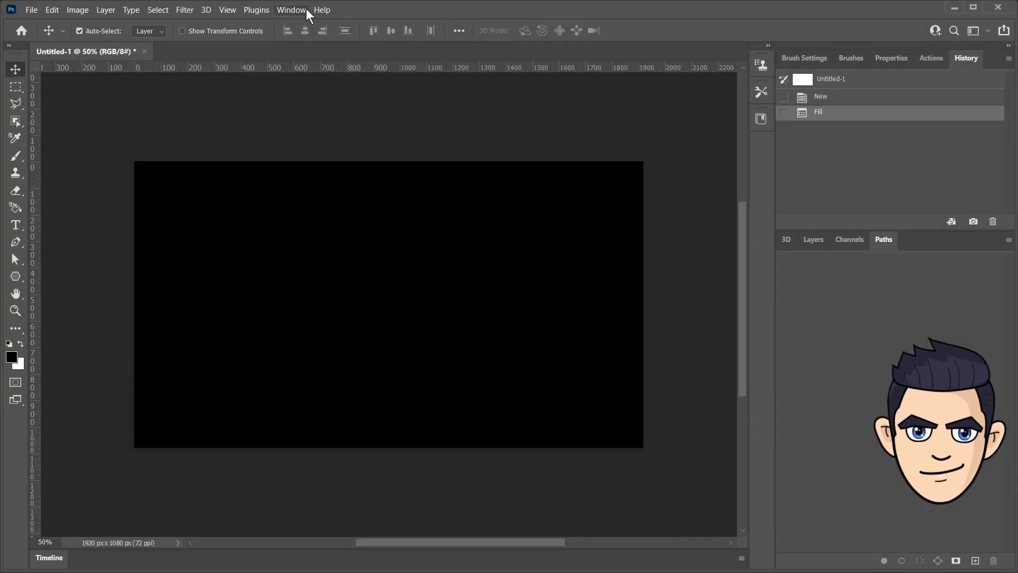
left_click(300, 10)
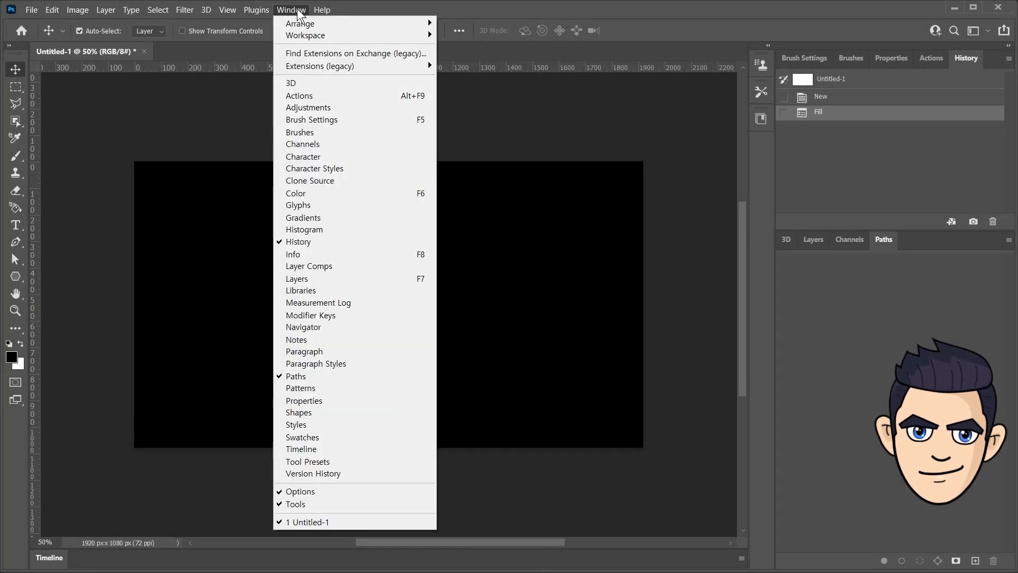
- Install X-Free-Oil-Paint-FX_installer.jsx from free_oil_paint_fx_v1_0/01_install into FX Box and open the Free Oil Paint FX effect
mouse_move(320, 67)
left_click(458, 79)
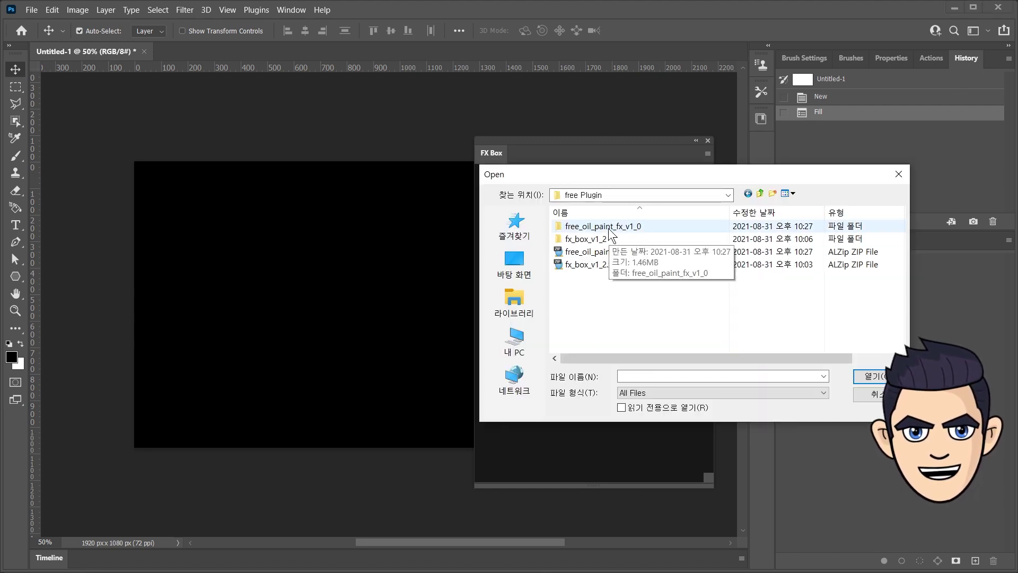
double_click(603, 226)
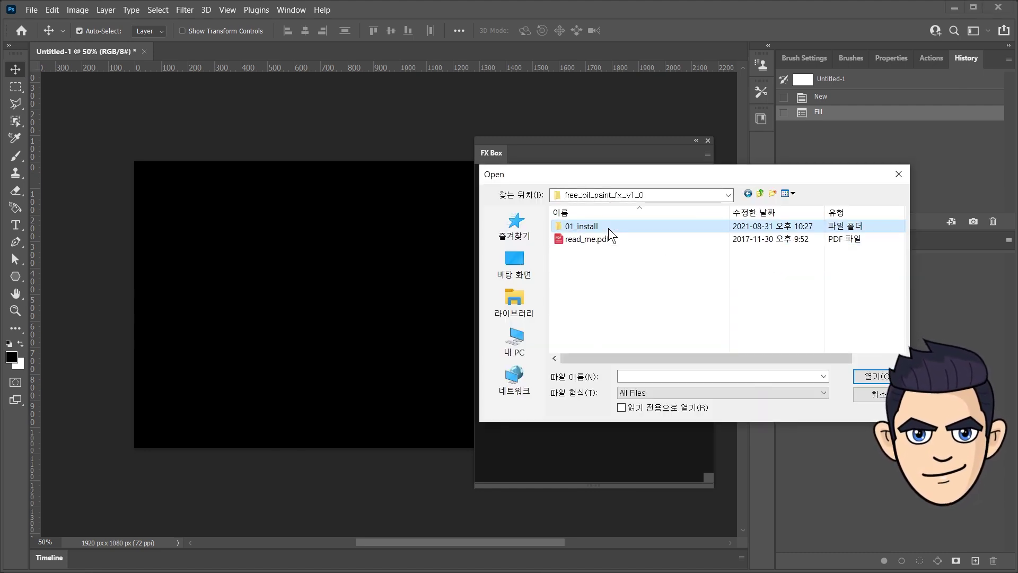
double_click(583, 226)
left_click(610, 240)
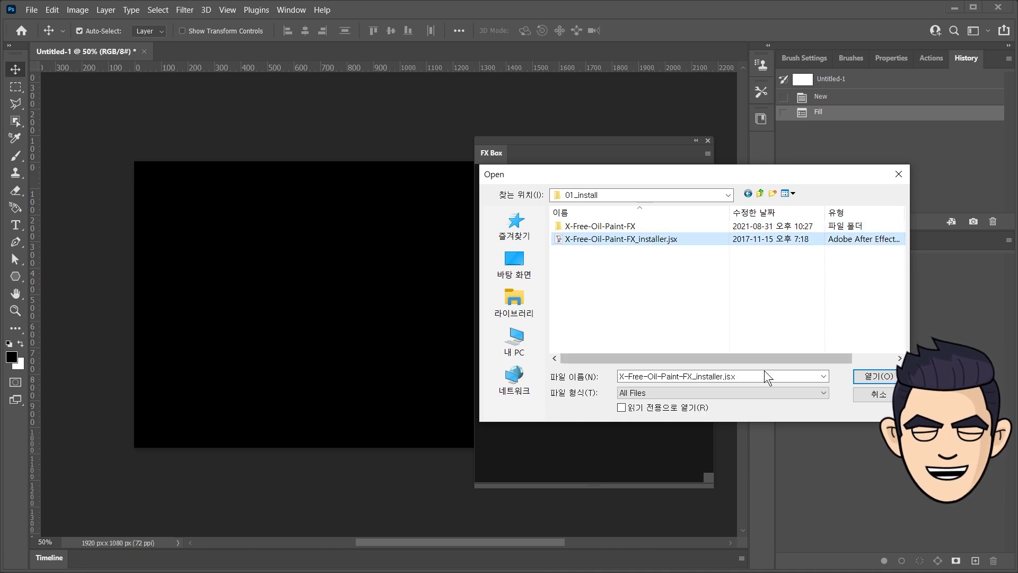
left_click(874, 376)
left_click(603, 361)
left_click(576, 287)
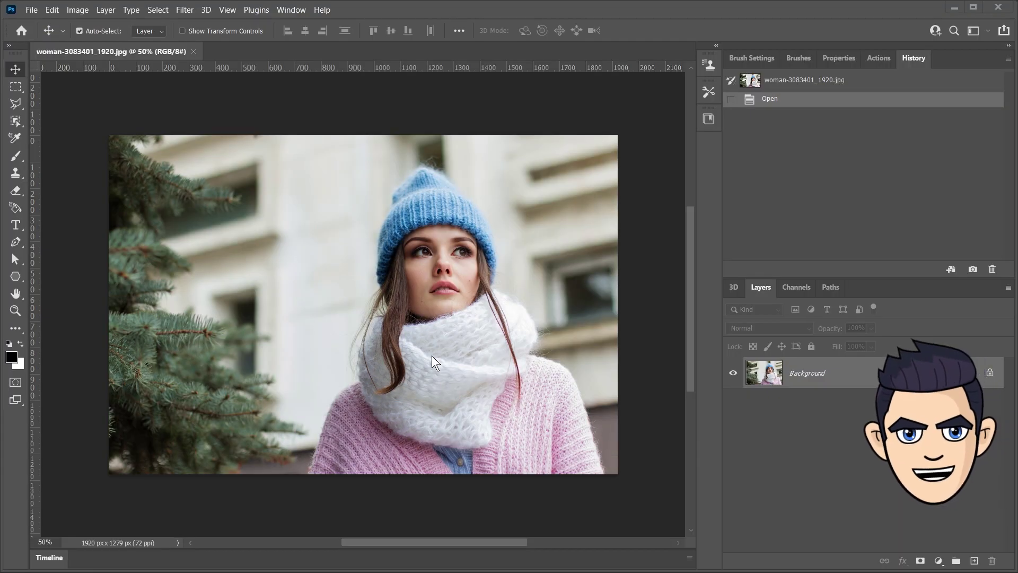
left_click(77, 10)
left_click(98, 100)
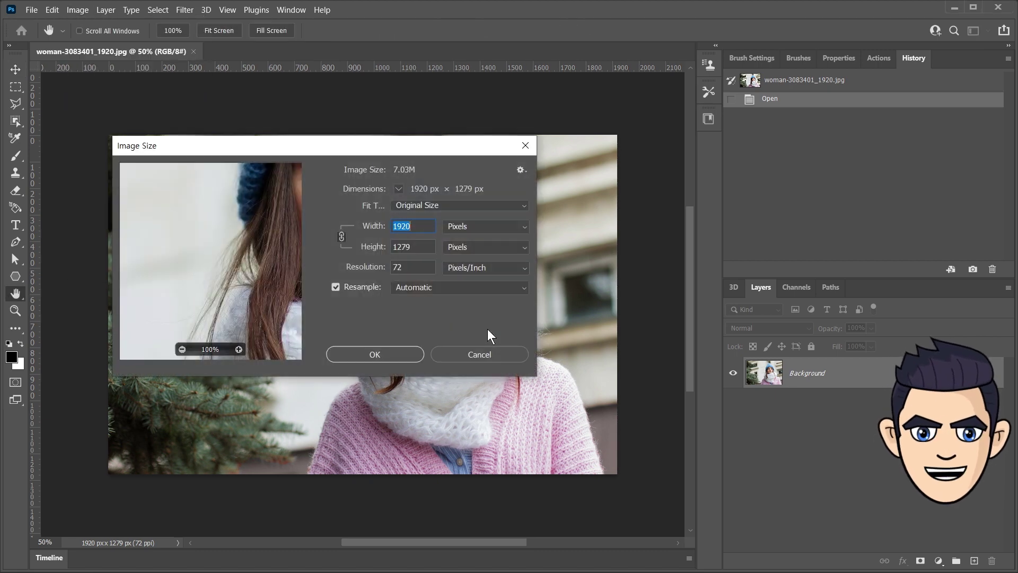
left_click(414, 360)
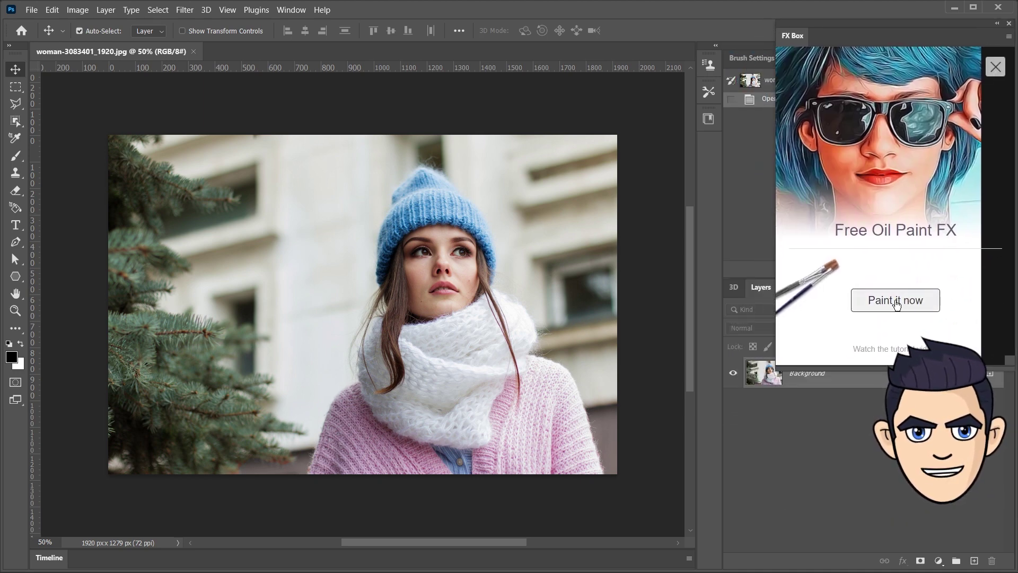
- Run Free Oil Paint FX's Paint it now, inspect the face at 100%, and toggle my_oil_painting to compare
left_click(895, 300)
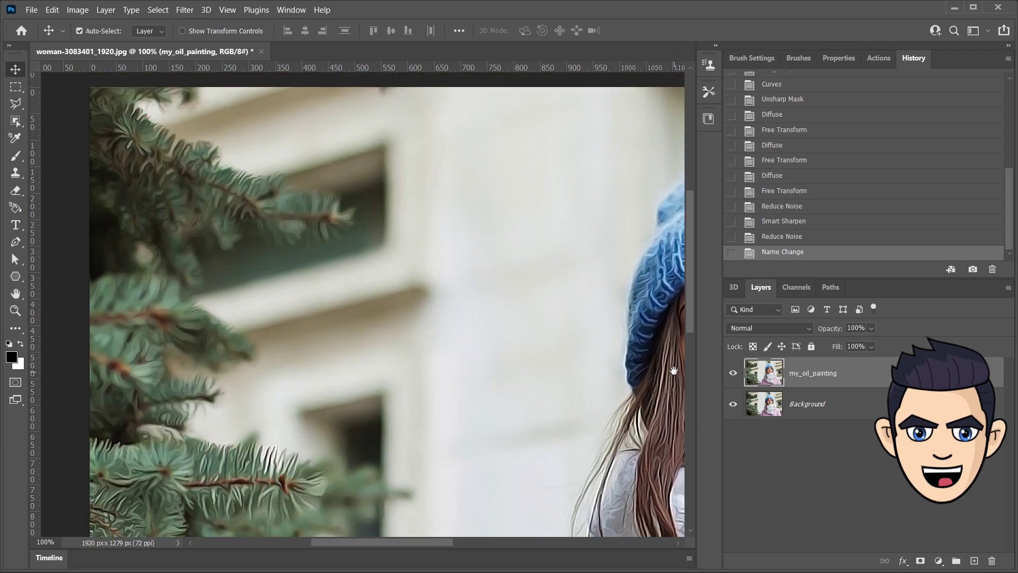
left_click_drag(673, 283, 490, 260)
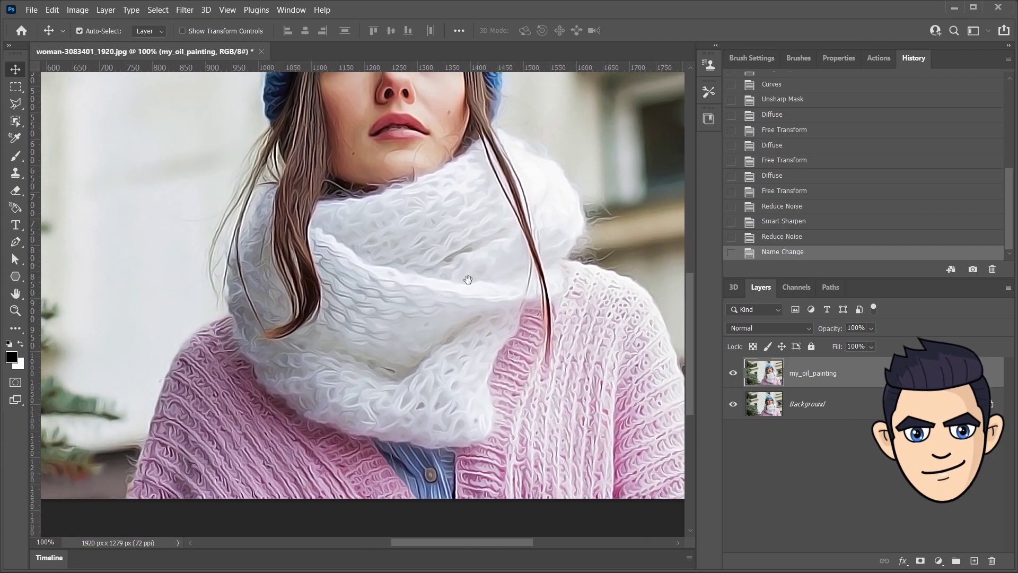
left_click_drag(467, 279, 447, 400)
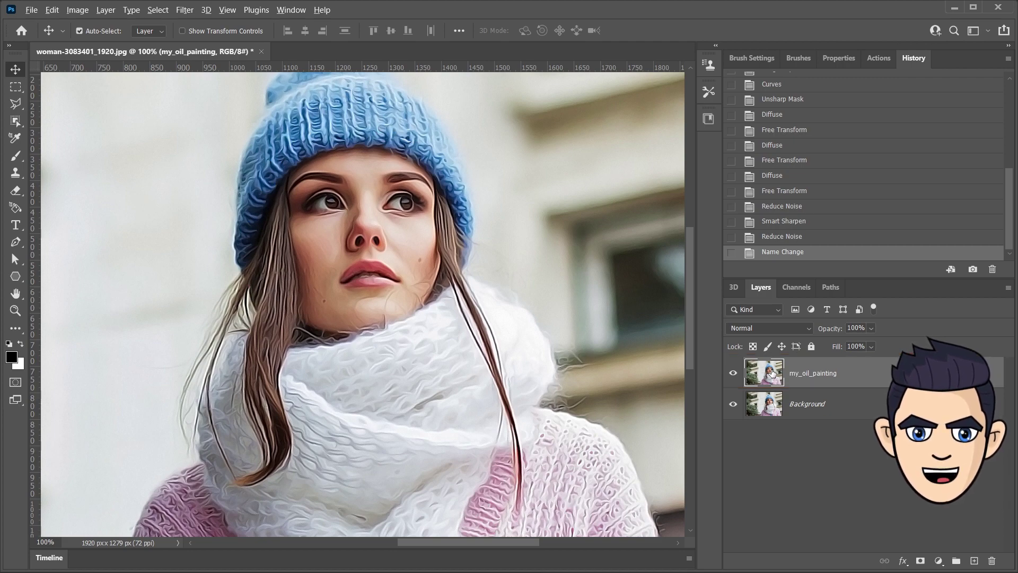
key("ctrl+0")
left_click(733, 374)
left_click(733, 374)
left_click(733, 375)
left_click(734, 375)
left_click(733, 373)
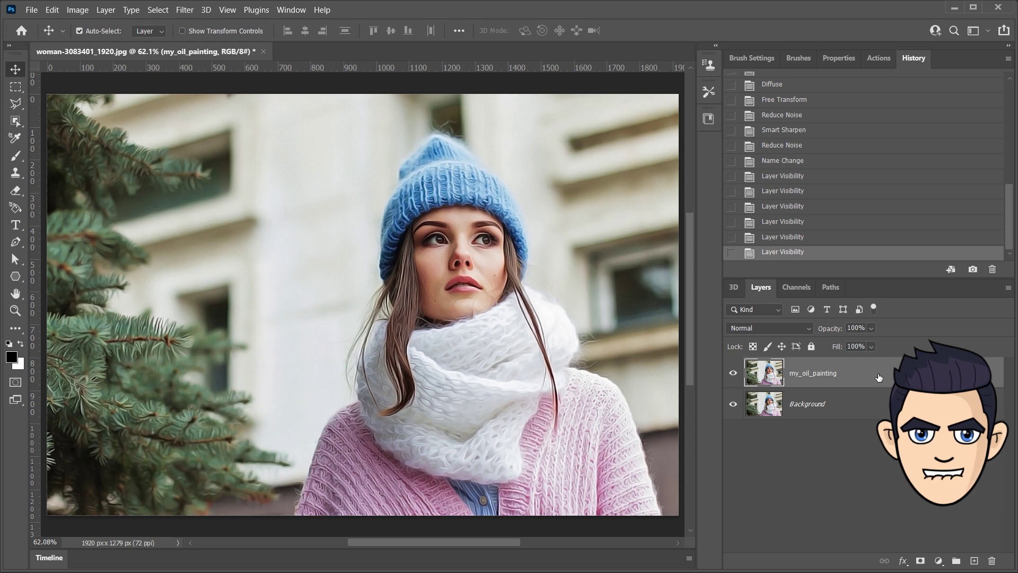
- Duplicate my_oil_painting and apply Oil Paint with higher Stylization, Scale 2.3, and lighting off
key("ctrl+j")
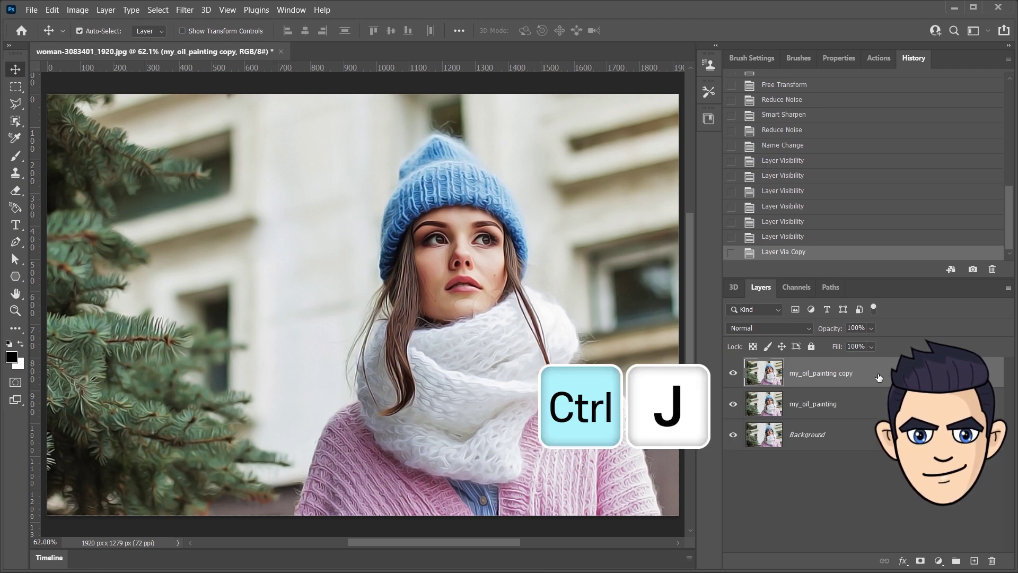
left_click(838, 58)
left_click(186, 9)
mouse_move(196, 253)
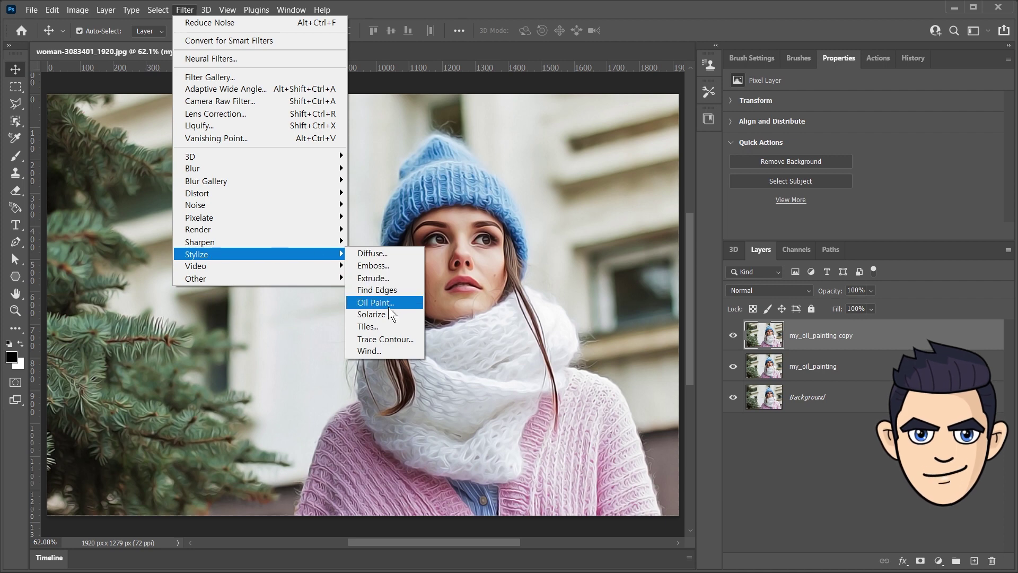
left_click(389, 302)
mouse_move(867, 233)
left_mouse_down()
mouse_move(823, 233)
mouse_move(864, 236)
mouse_move(825, 268)
mouse_move(850, 268)
left_mouse_up()
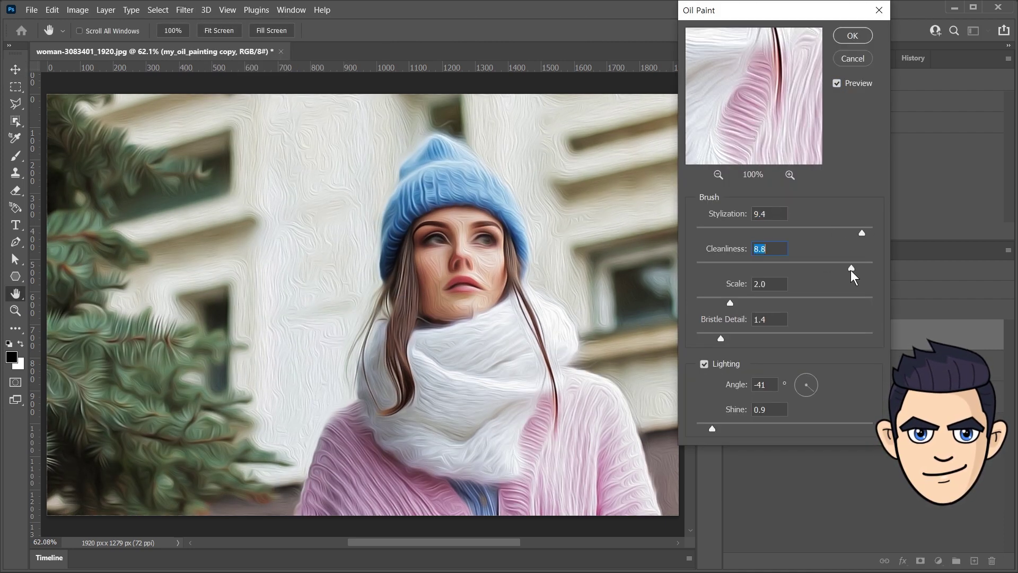
left_click_drag(783, 307, 737, 301)
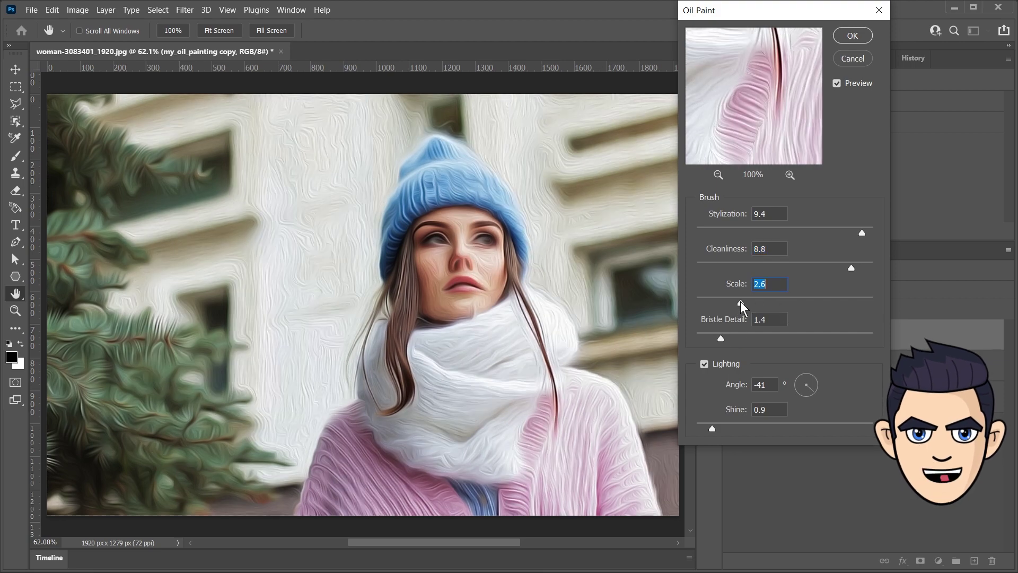
left_click(704, 364)
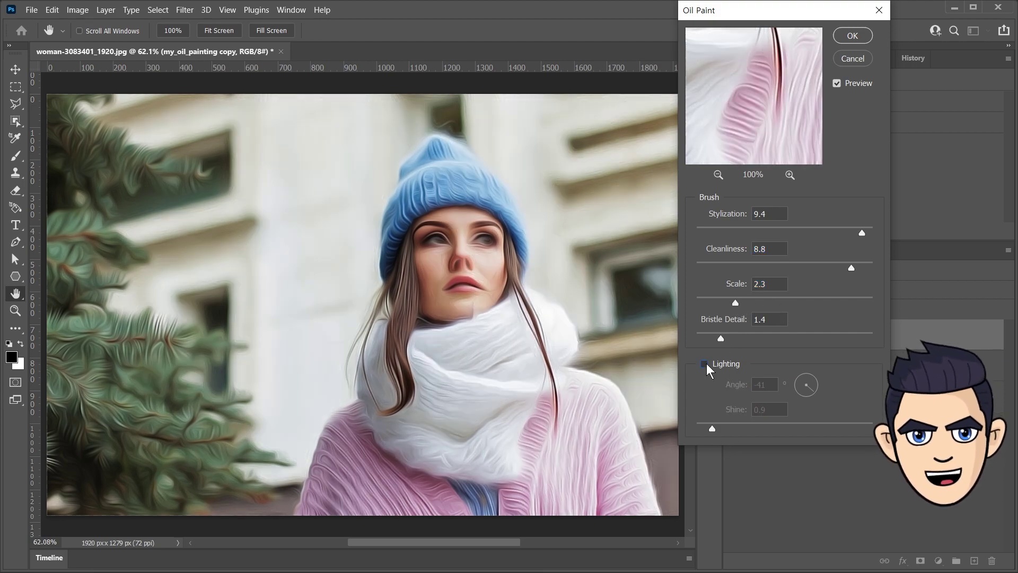
left_click(852, 36)
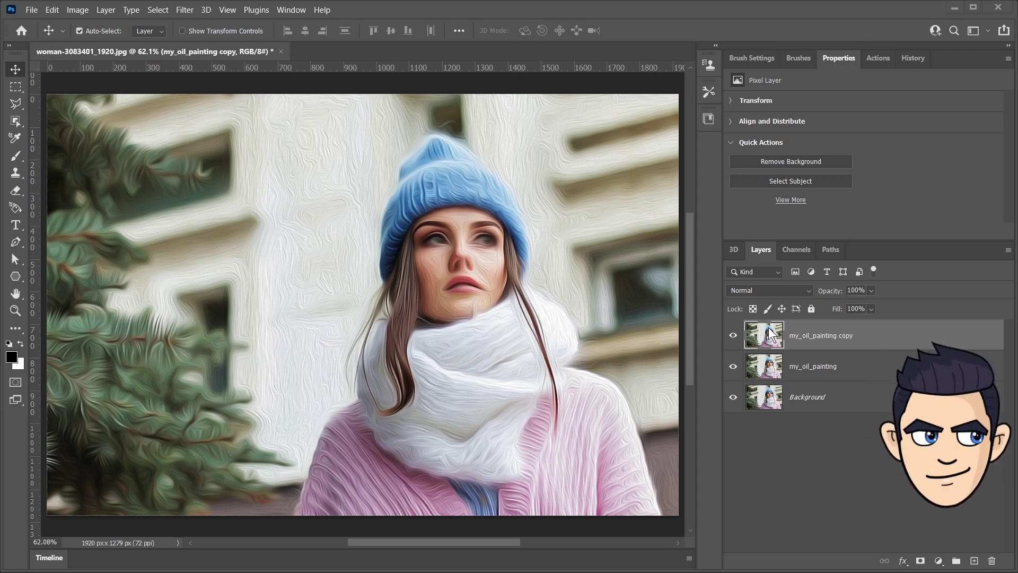
- Add a layer mask to the copy and paint out the texture over the nose and lips with a 100 px black brush
left_click(921, 561)
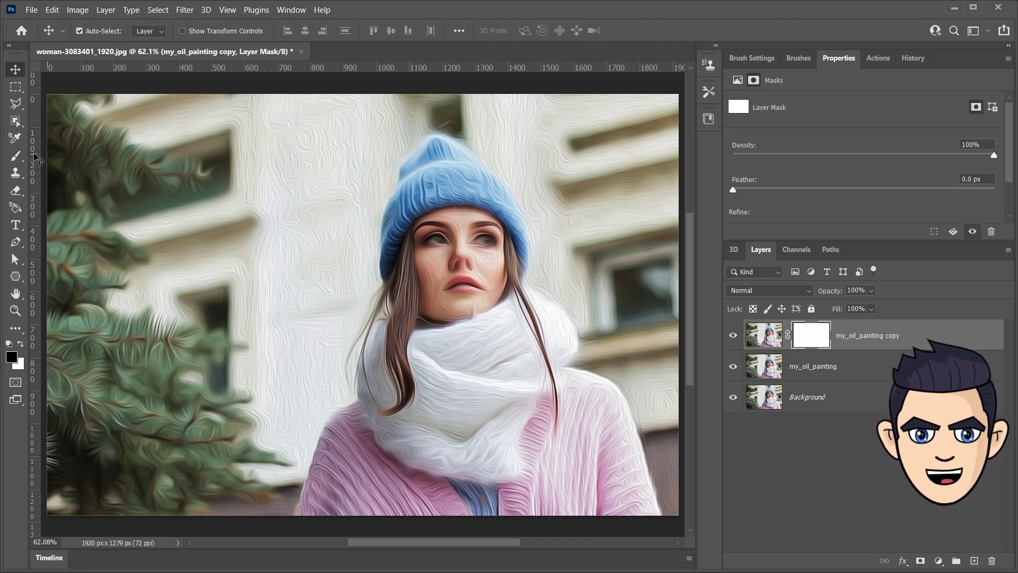
left_click(15, 156)
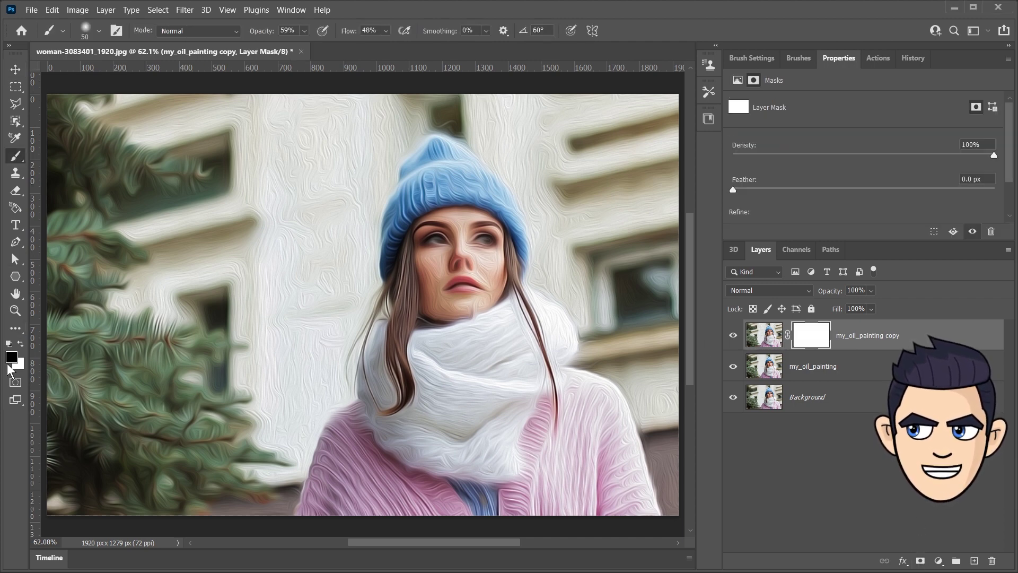
key("ctrl+1")
key("bracketright")
key("bracketright")
key("bracketright")
mouse_move(518, 211)
left_mouse_down()
mouse_move(528, 280)
mouse_move(599, 244)
mouse_move(570, 174)
mouse_move(488, 191)
left_mouse_up()
scroll(493, 317, "right", 3)
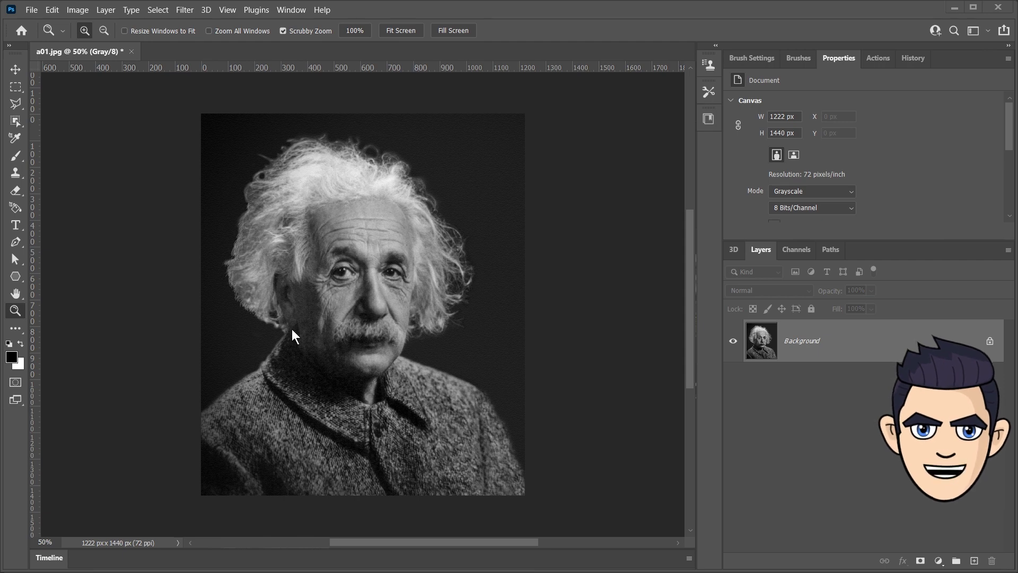
- Check the a01.jpg portrait's pixel dimensions in Image Size without changing anything
left_click(77, 9)
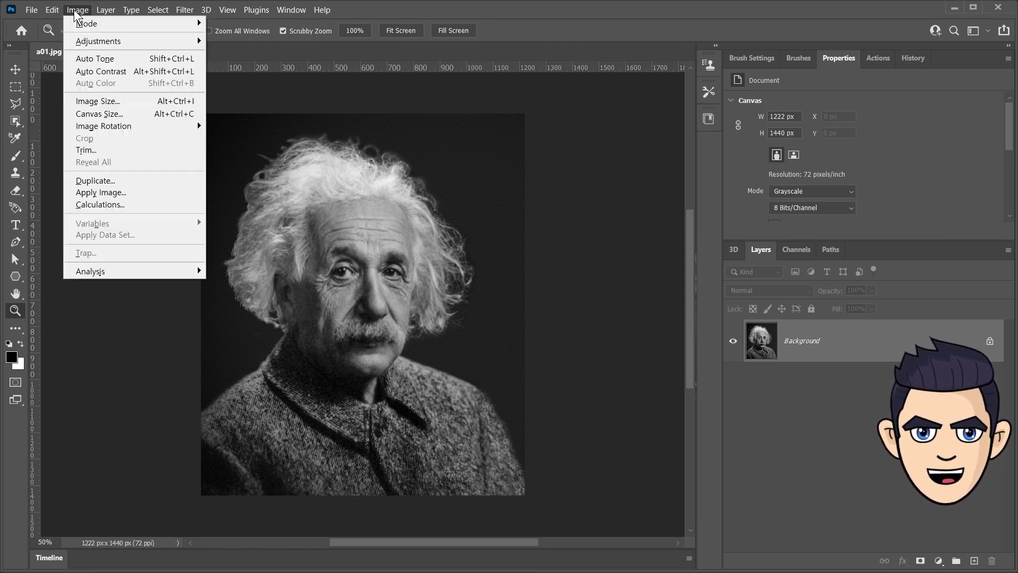
left_click(91, 100)
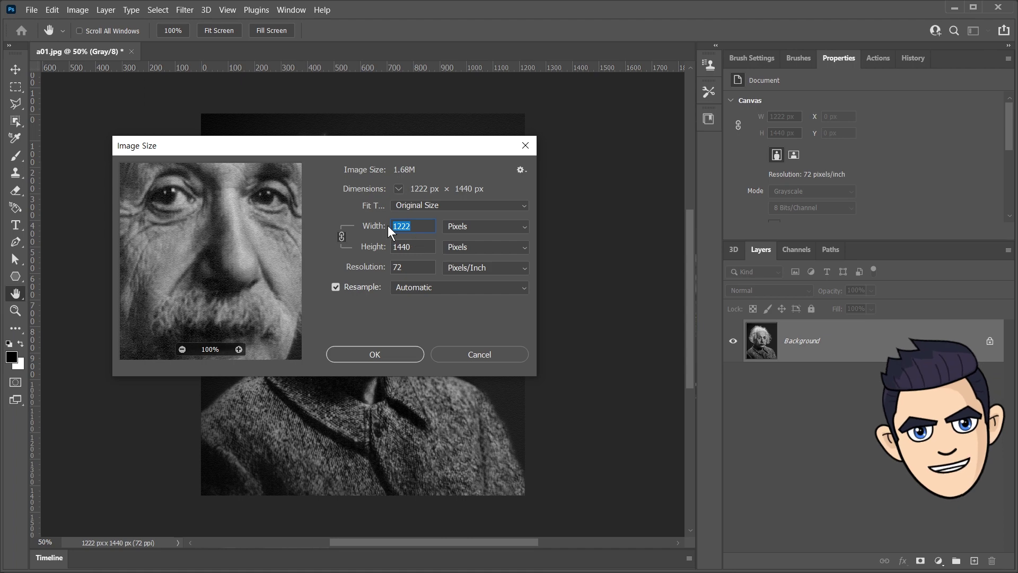
key("z")
left_click(482, 353)
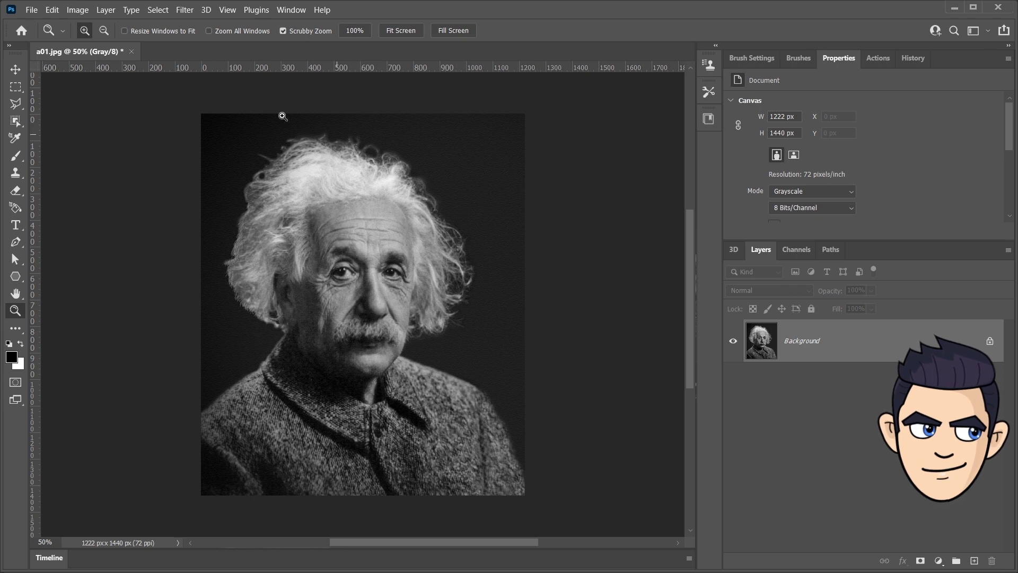
- Convert the portrait from Grayscale to RGB Color and launch Neural Filters
left_click(77, 10)
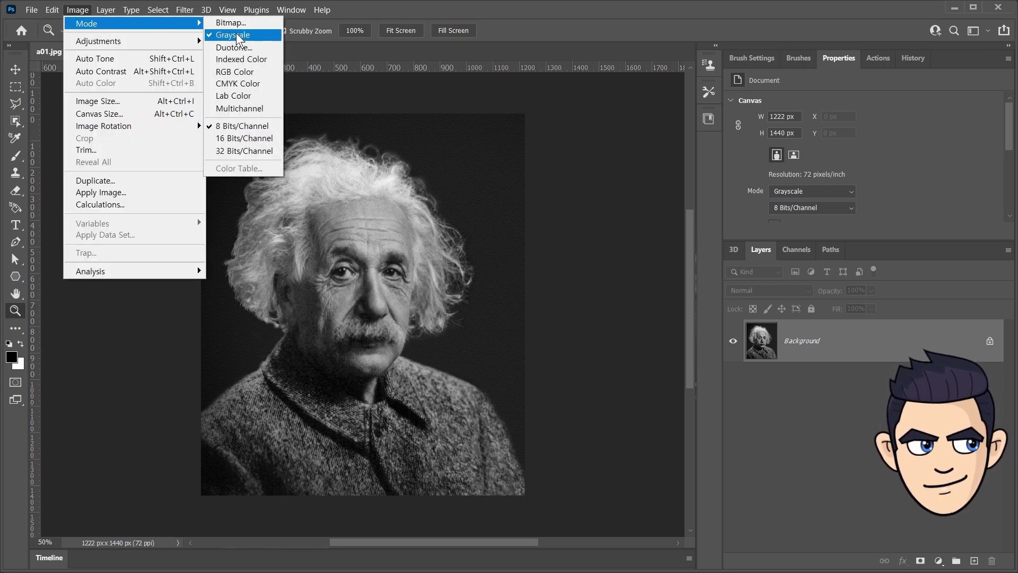
left_click(253, 71)
left_click(186, 9)
left_click(203, 58)
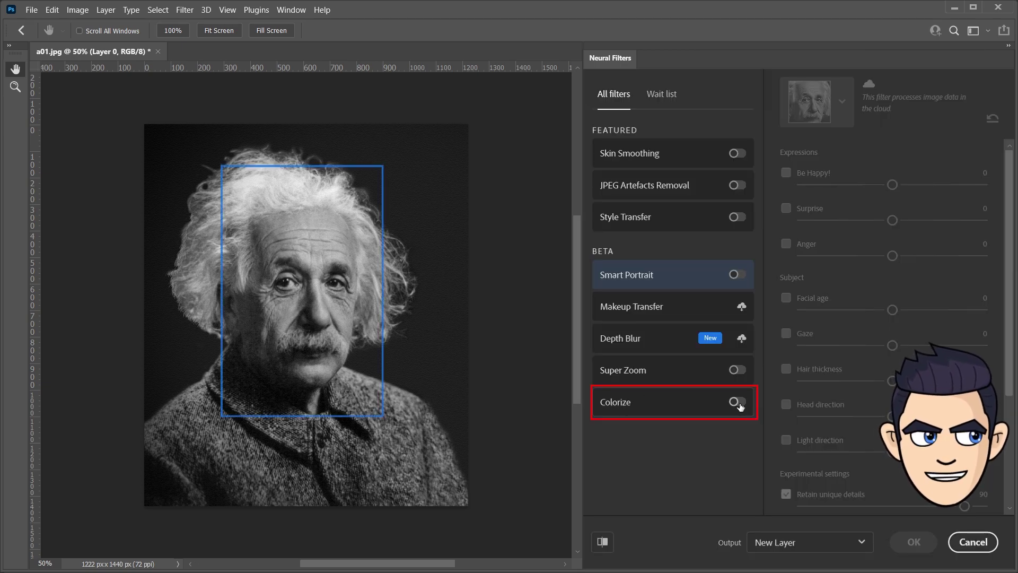
- Enable Neural Filters Colorize, shift Blue/Yellow slightly toward blue, and output as a new layer
left_click(739, 402)
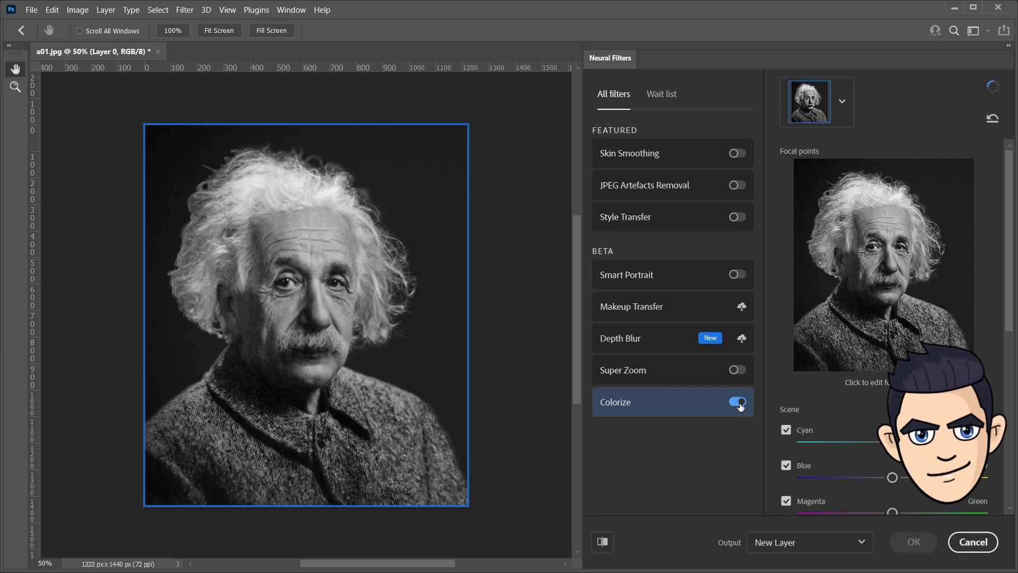
scroll(1009, 434, "down", 5)
scroll(1009, 434, "down", 1)
left_click_drag(897, 220, 889, 220)
left_click_drag(893, 255, 907, 257)
left_click_drag(888, 220, 874, 220)
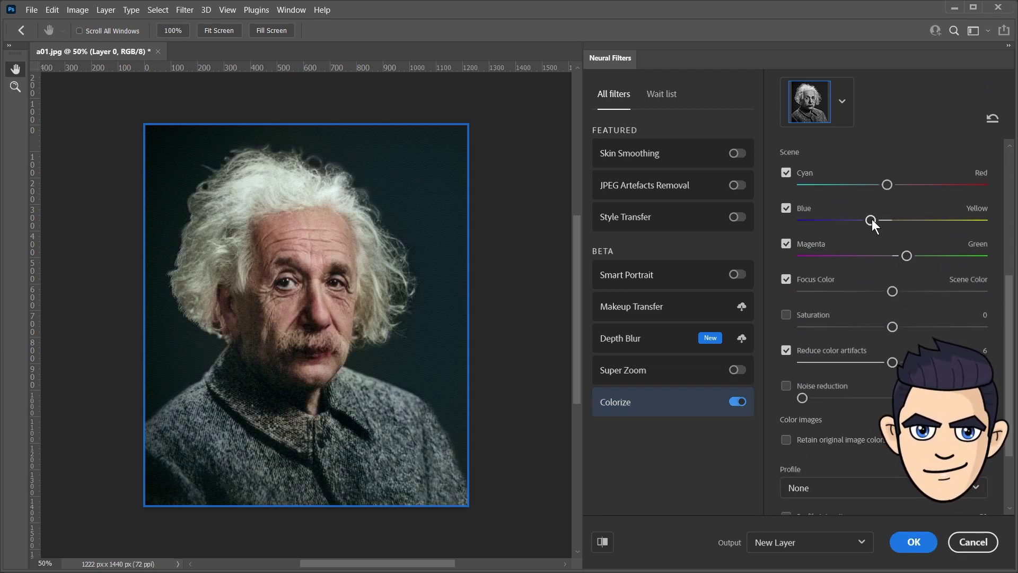
left_click(924, 542)
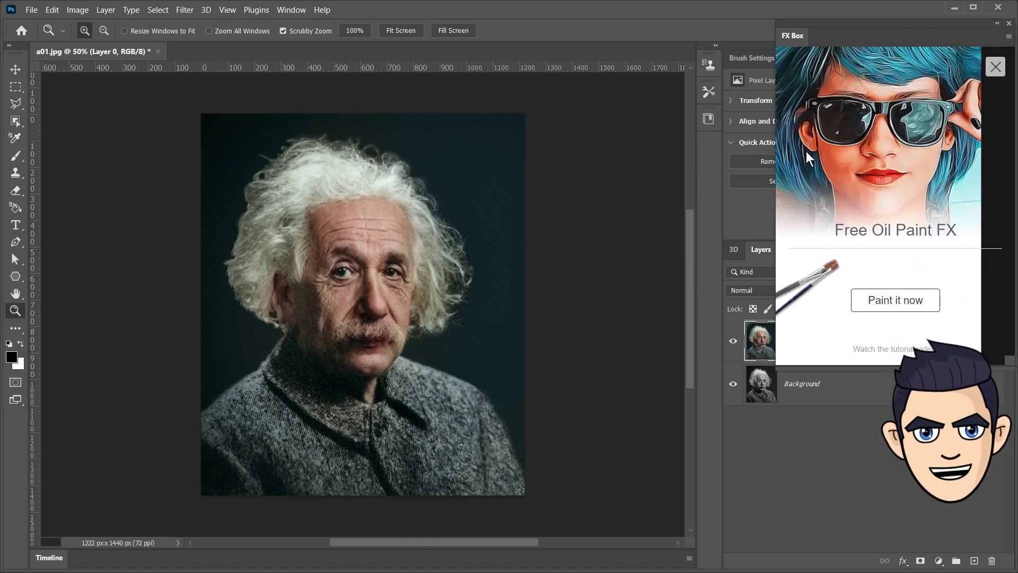
- Oil-paint the colorized portrait, zoom to 100% on the face, and toggle painted layers against the original
left_click(923, 302)
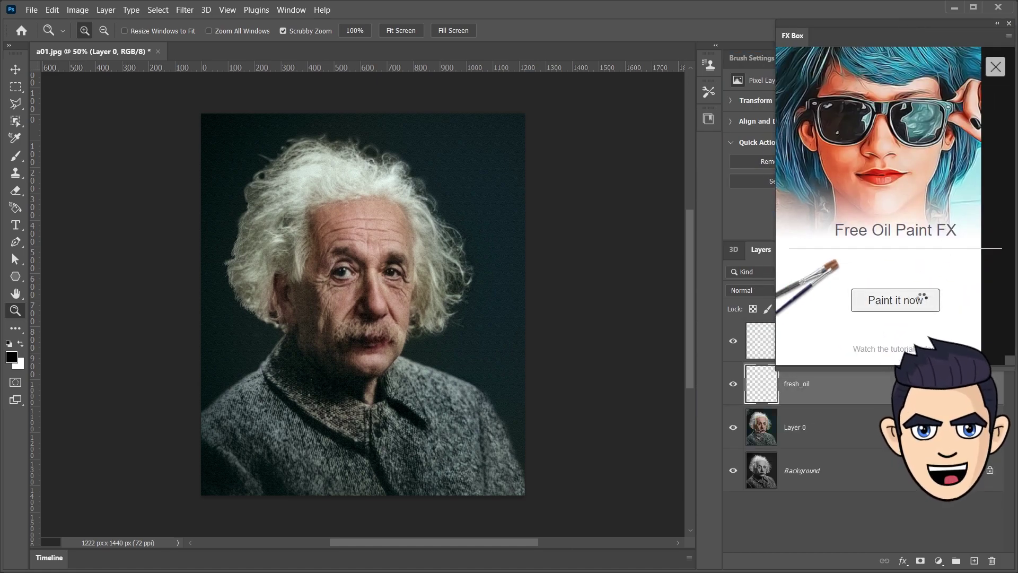
left_click(359, 356)
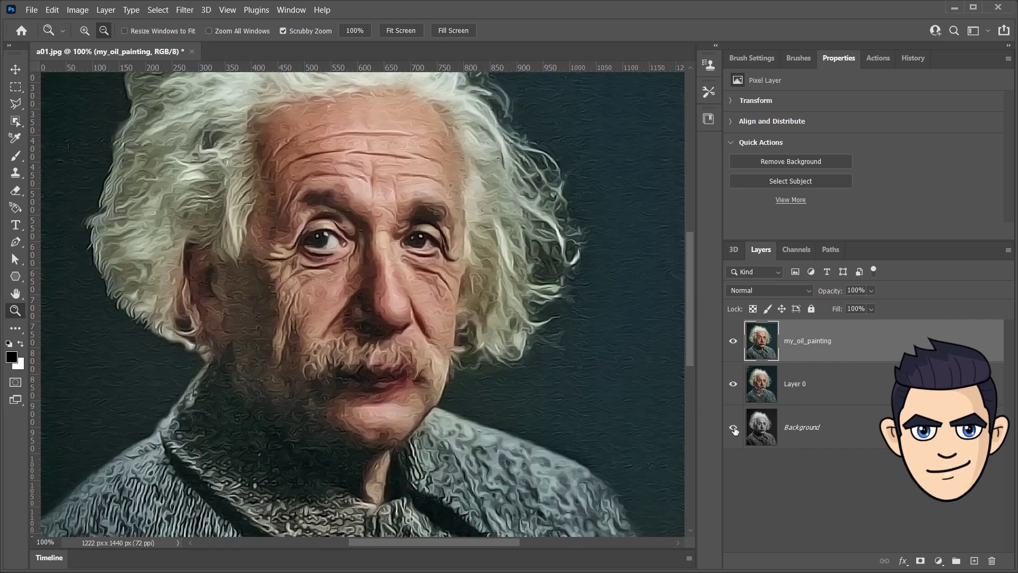
left_click(733, 428, "alt")
left_click(733, 427, "alt")
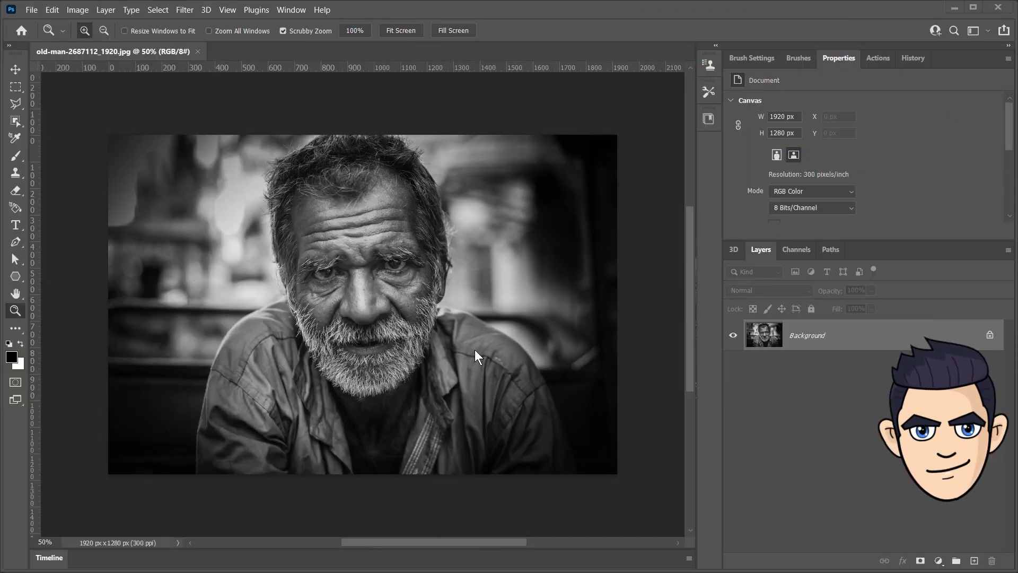
- Colorize the old man photo onto a new layer with the Neural Filters Colorize filter
left_click(184, 9)
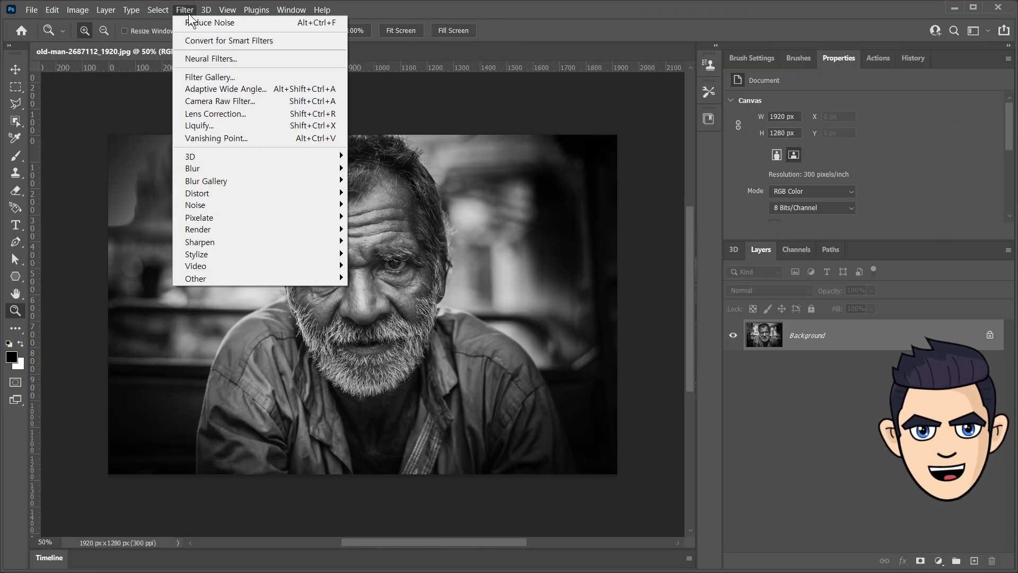
left_click(198, 59)
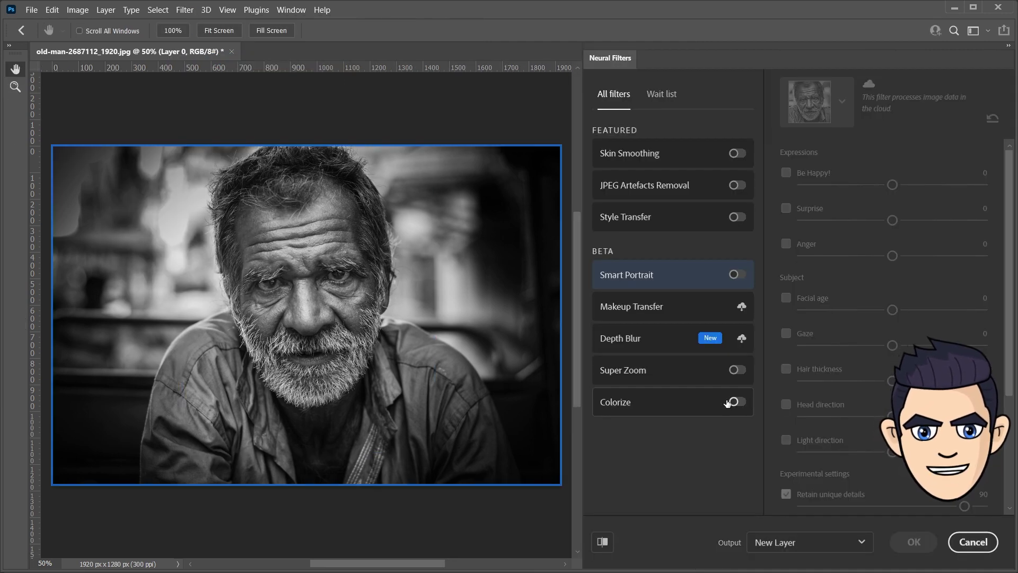
left_click(735, 402)
left_click(914, 541)
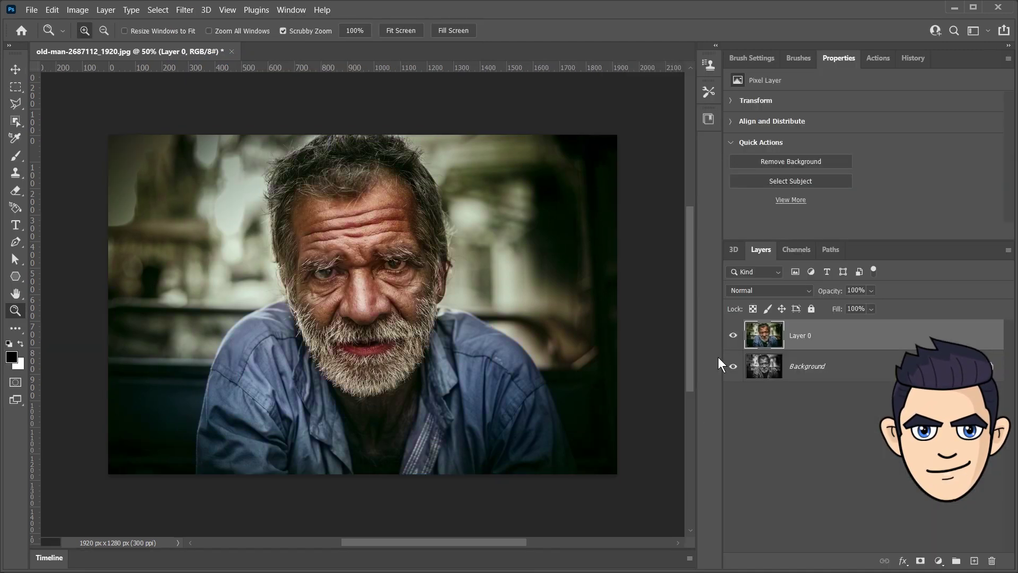
- Oil-paint the colorized photo with FX Box and duplicate the my_oil_painting layer
left_click(905, 298)
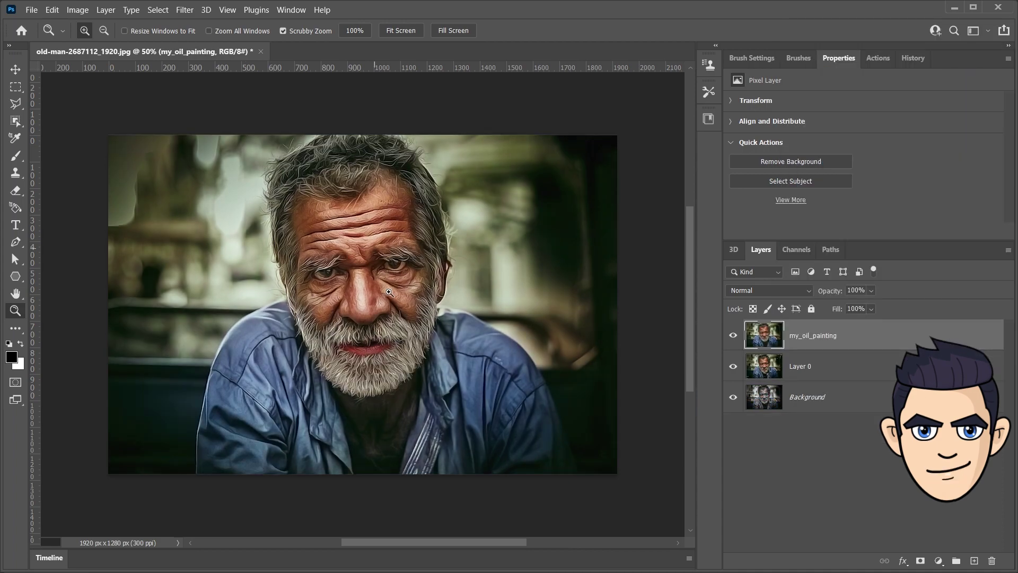
key("ctrl+plus")
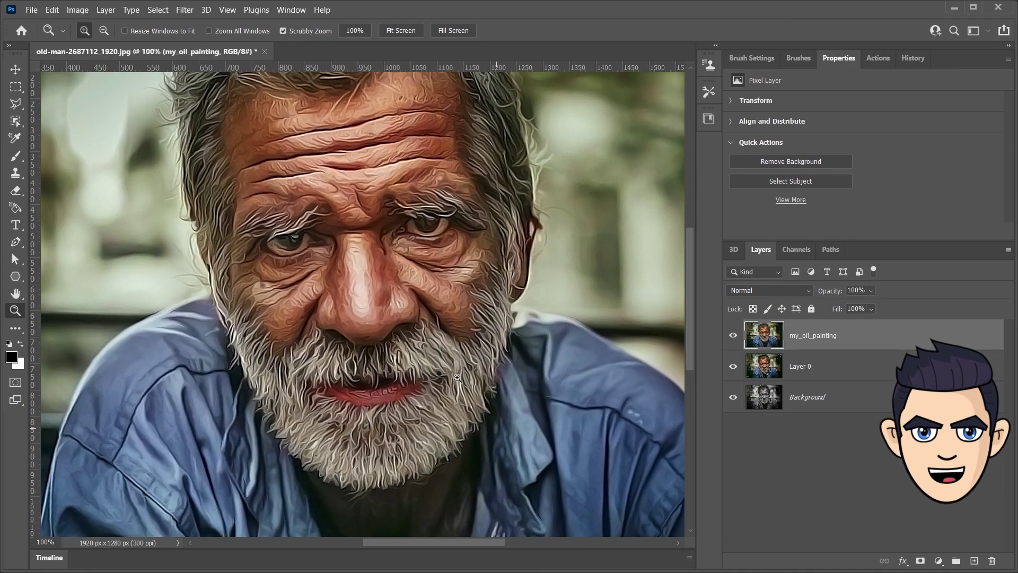
key("v")
key("ctrl+j")
left_click(184, 10)
mouse_move(238, 253)
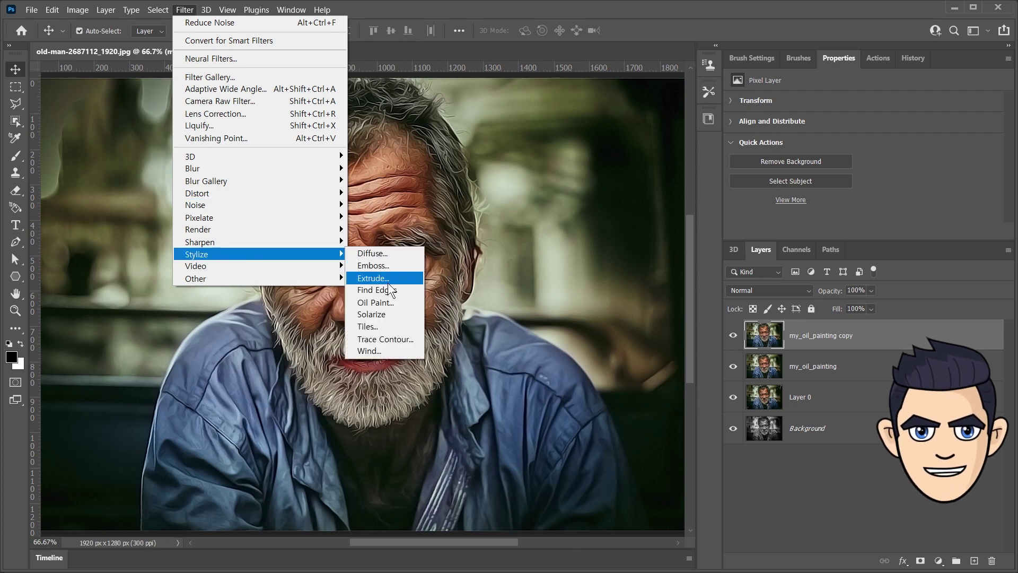
- Apply Oil Paint to the copy with Stylization 9, Cleanliness 7, Scale 2.5, Shine 1.2
left_click(399, 302)
left_click(727, 306)
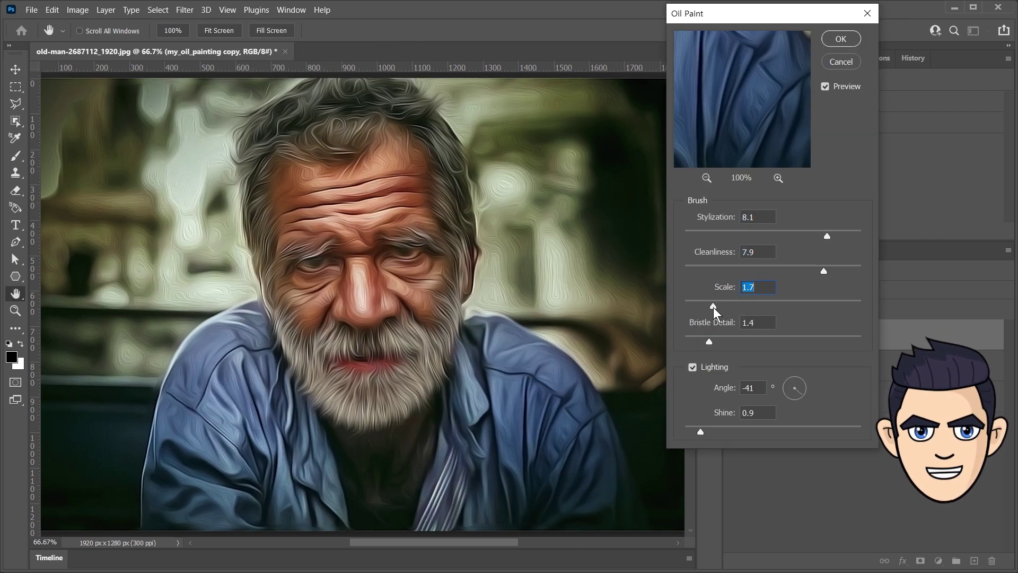
left_click(842, 237)
left_click(829, 268)
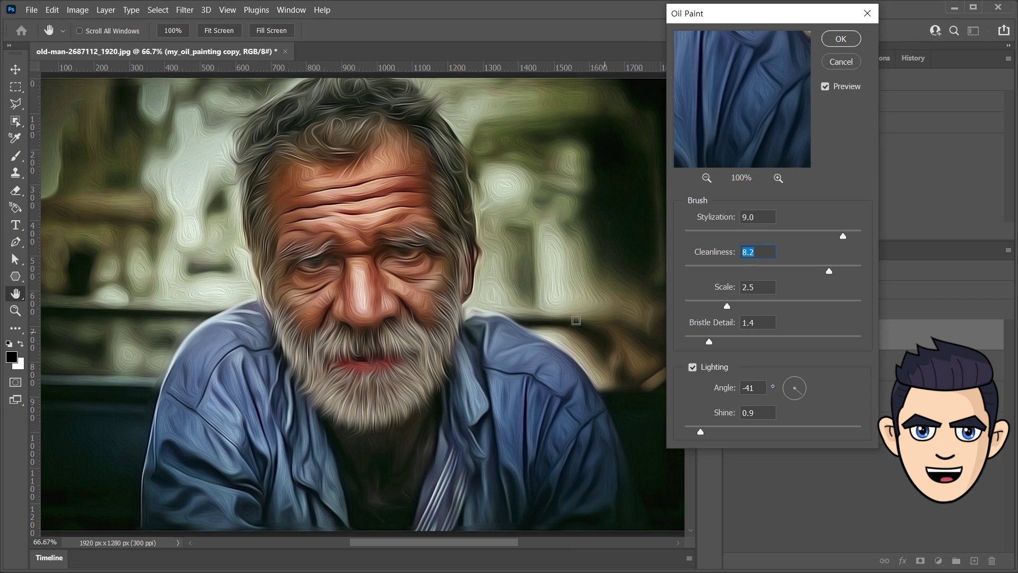
left_click(807, 268)
left_click(705, 428)
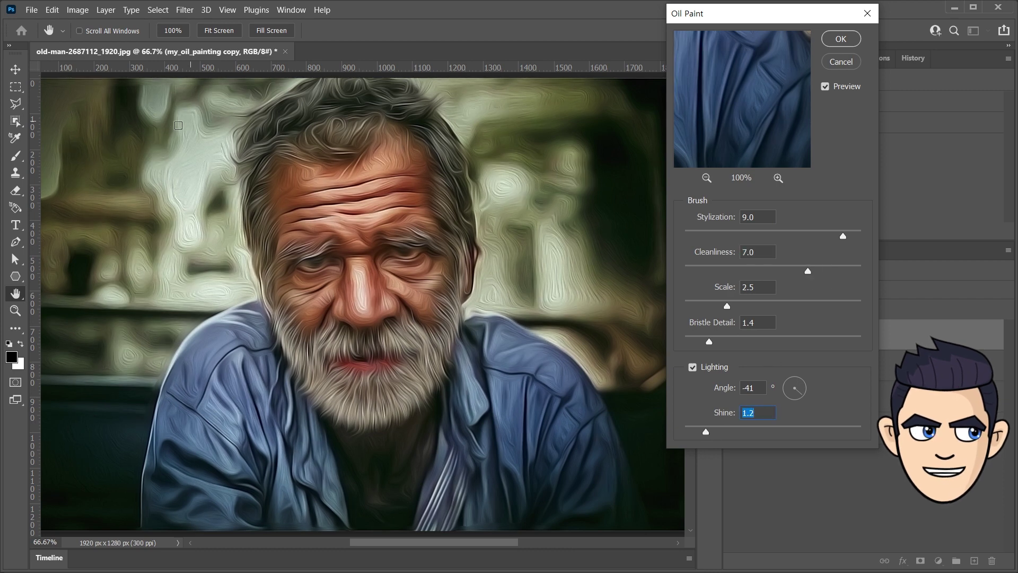
left_click(835, 41)
- Add a layer mask and brush black over the eyes, nose, mouth and beard
left_click(921, 563)
key("b")
mouse_move(397, 258)
left_mouse_down()
mouse_move(310, 263)
mouse_move(366, 322)
left_mouse_up()
key("bracketright")
key("bracketright")
key("bracketleft")
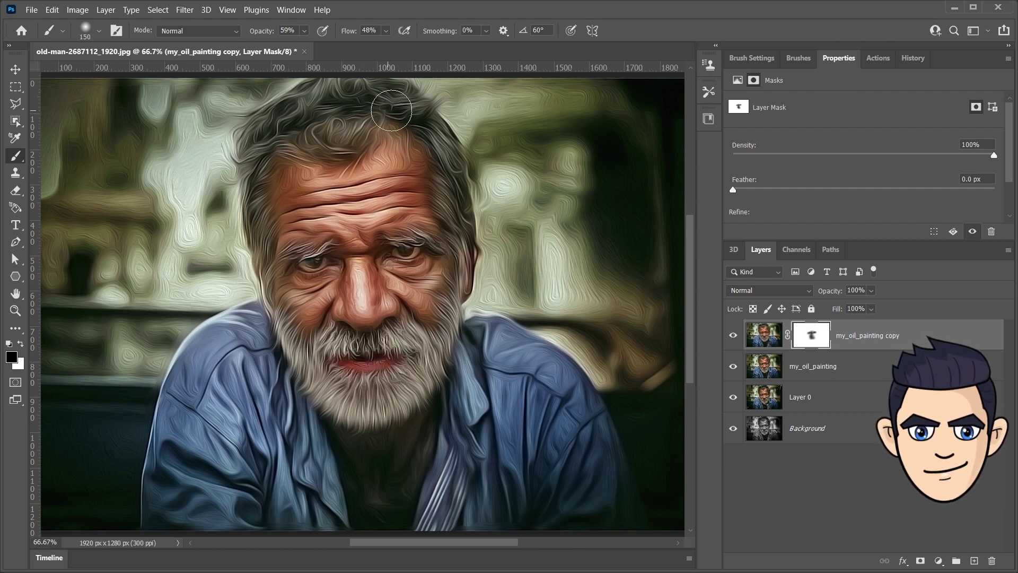
left_click_drag(350, 409, 297, 333)
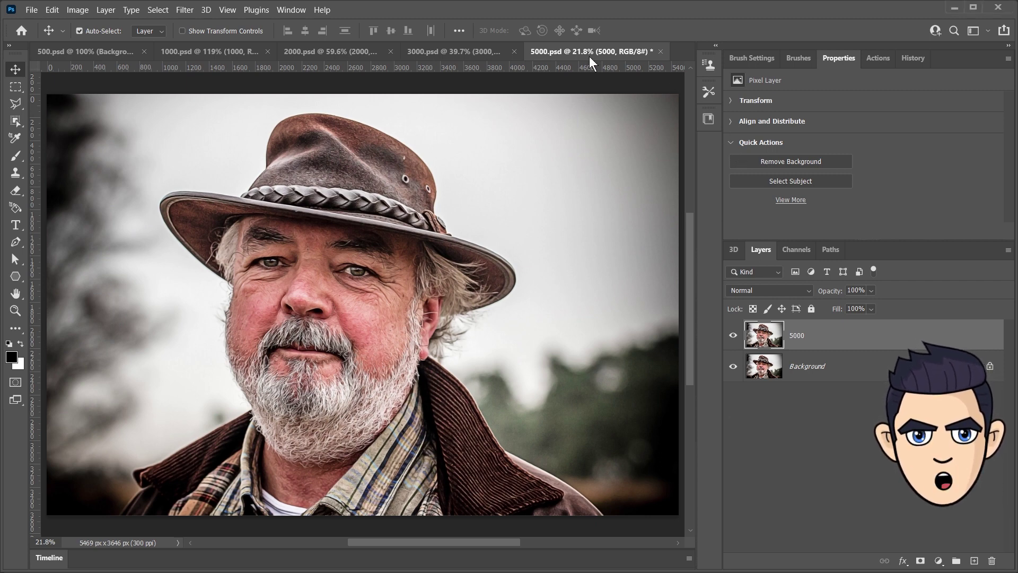
- Browse the 3000, 2000, 1000 and 500 versions, then compare the painted 5000 layer with its original
left_click(475, 48)
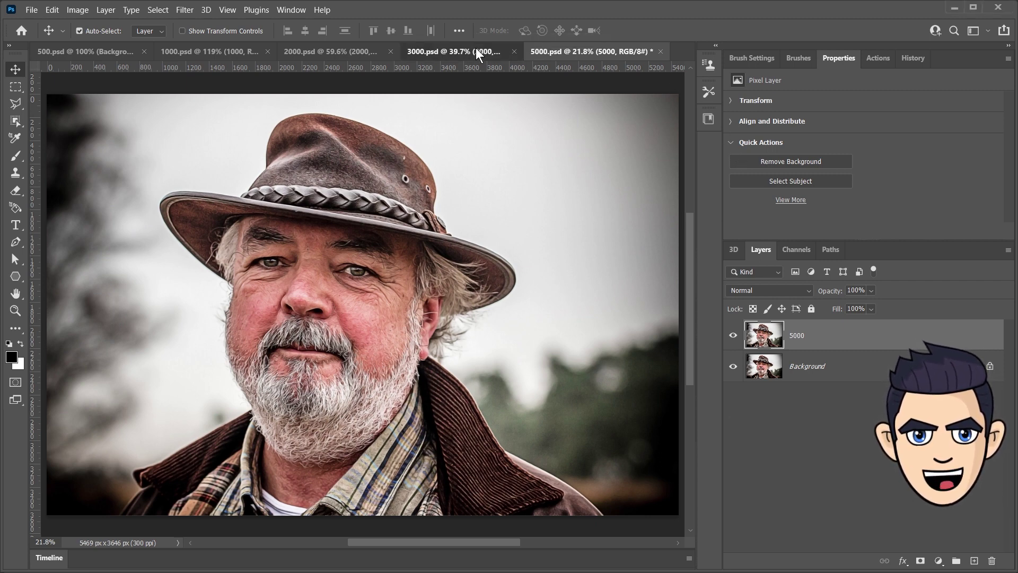
left_click(334, 49)
left_click(231, 50)
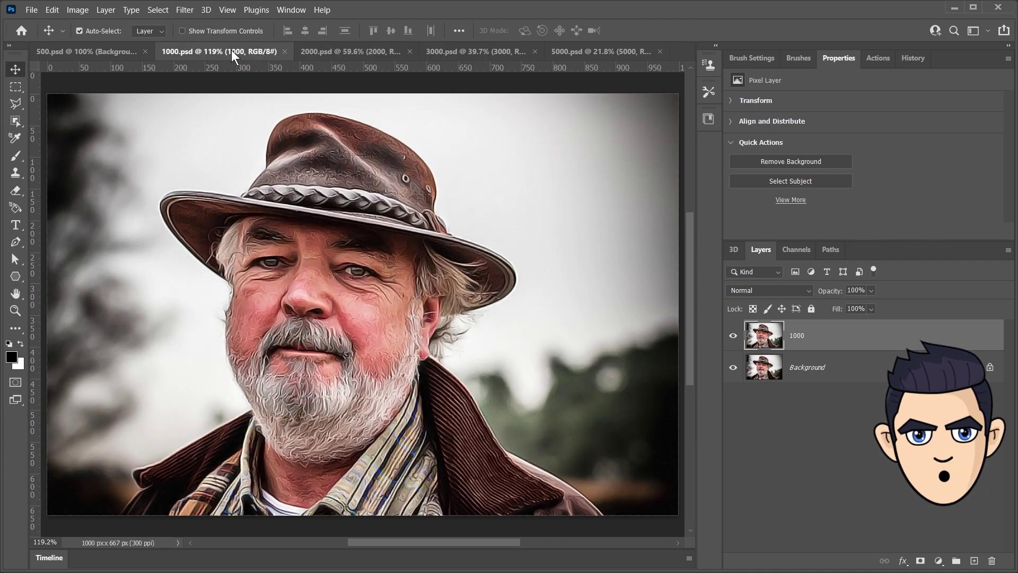
left_click(120, 49)
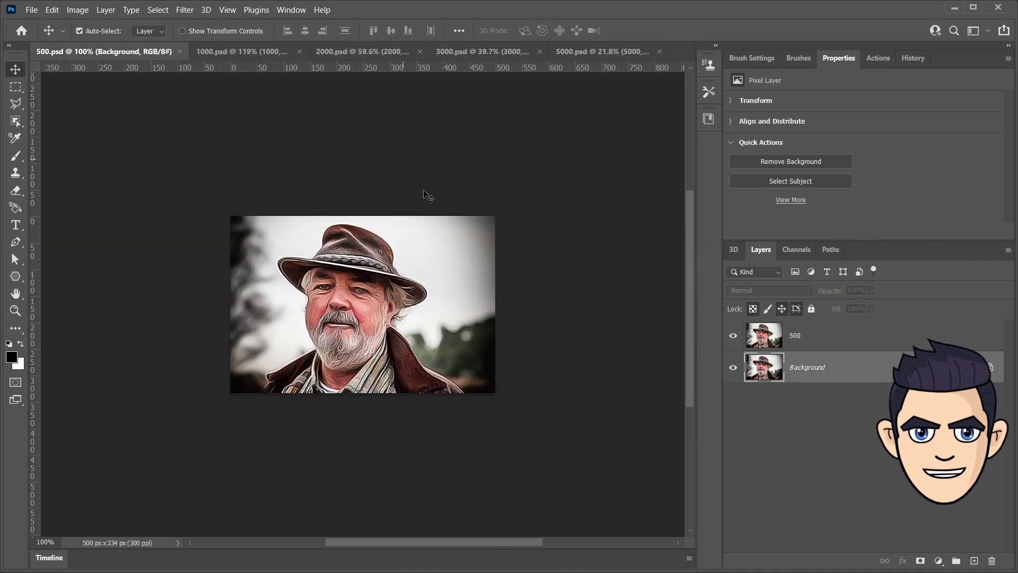
left_click(615, 53)
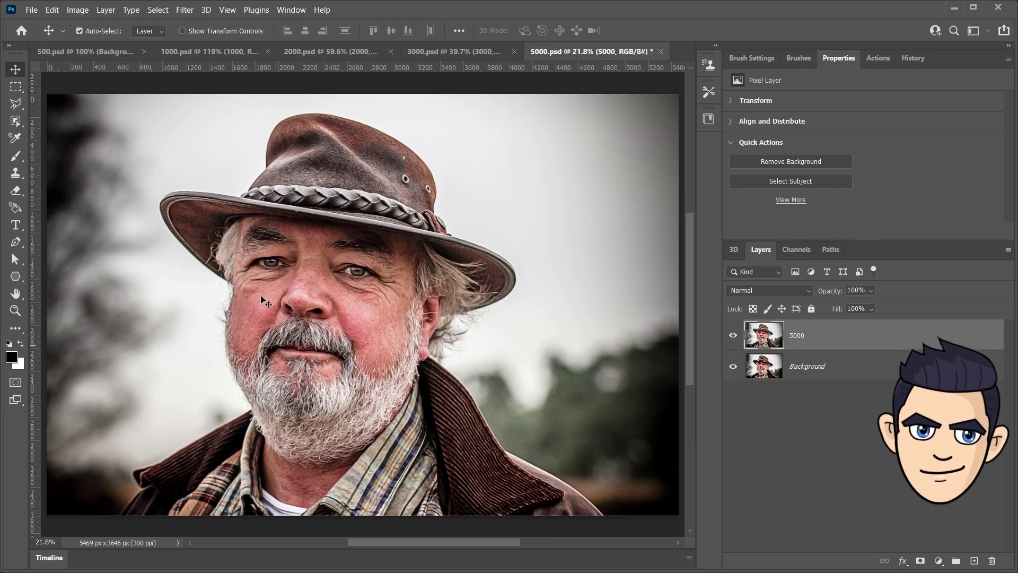
left_click(733, 336)
left_click(734, 337)
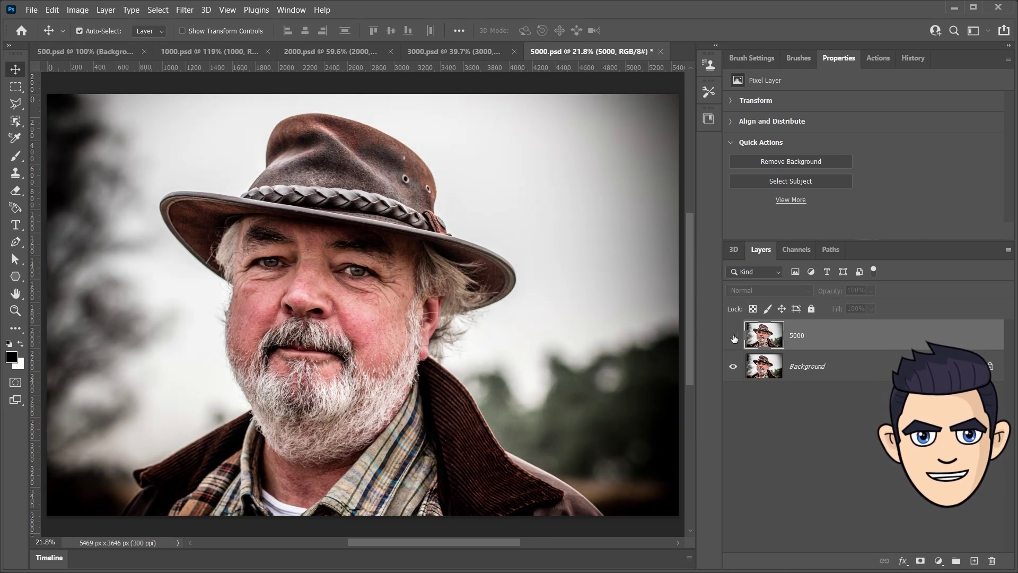
left_click(733, 338)
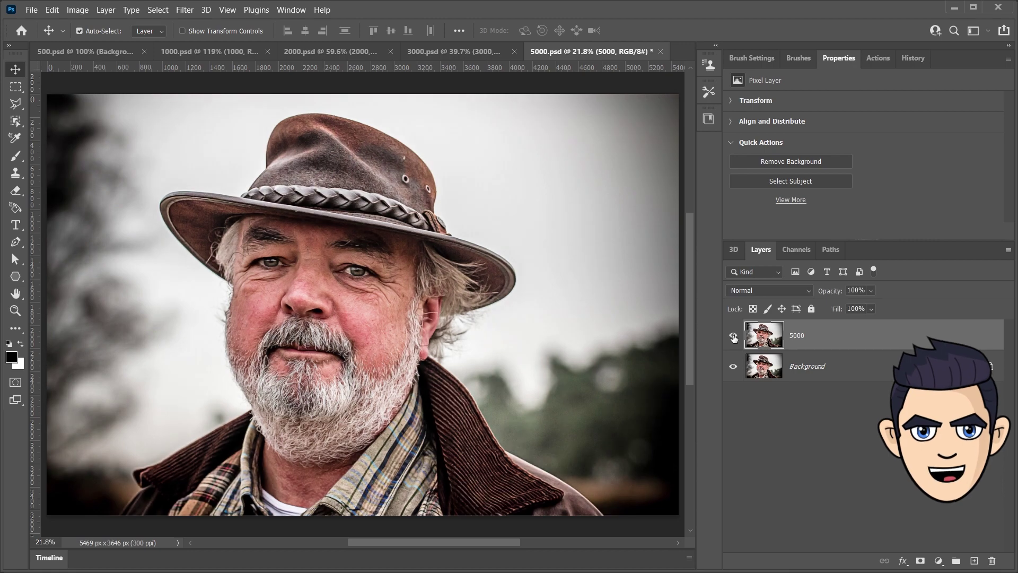
- Toggle the painted layer against the original in 3000, 2000, 1000 and 500.psd, leaving each visible
left_click(466, 51)
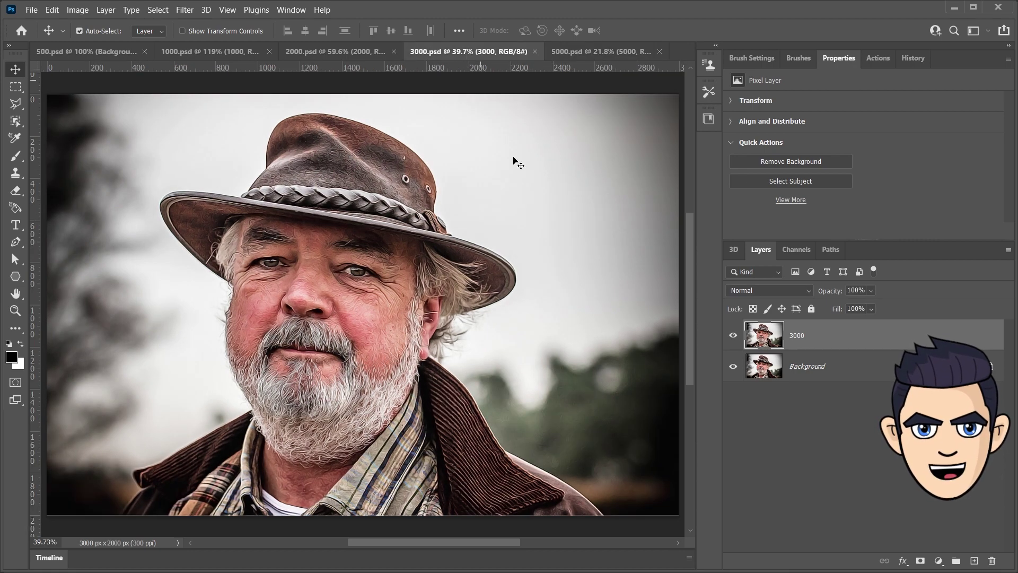
left_click(734, 335)
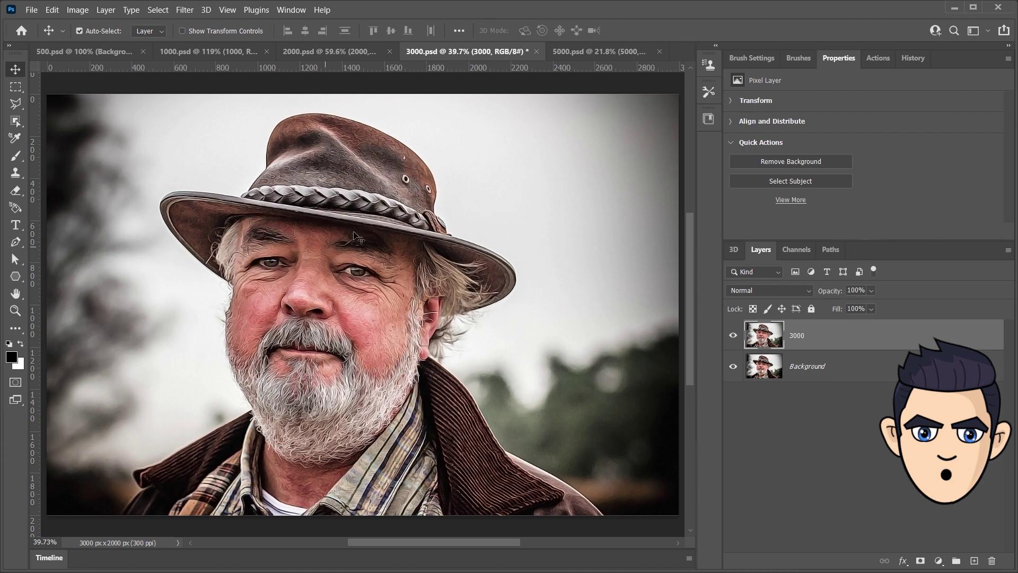
left_click(345, 52)
left_click(733, 336)
left_click(732, 336)
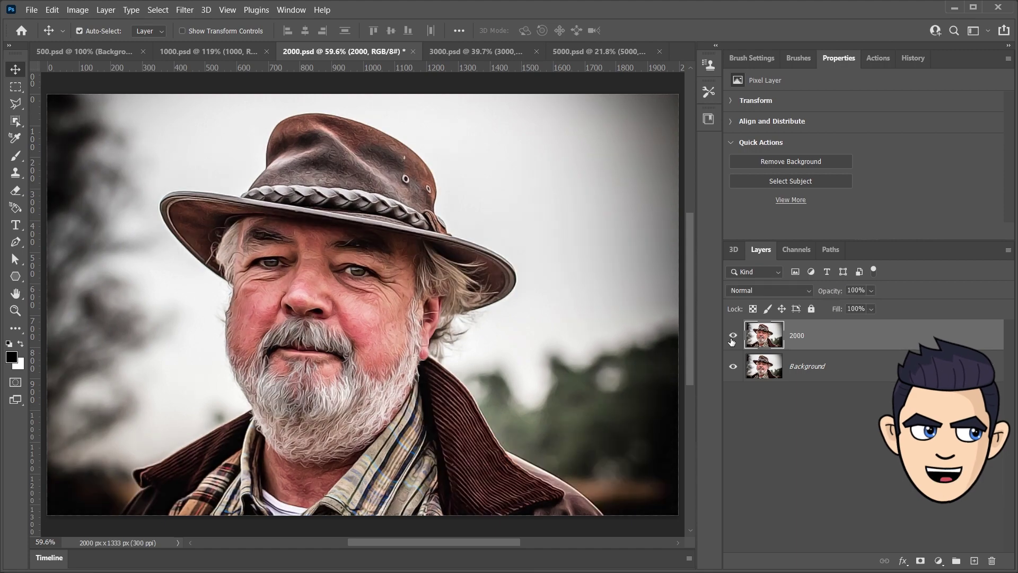
left_click(239, 52)
left_click(733, 337)
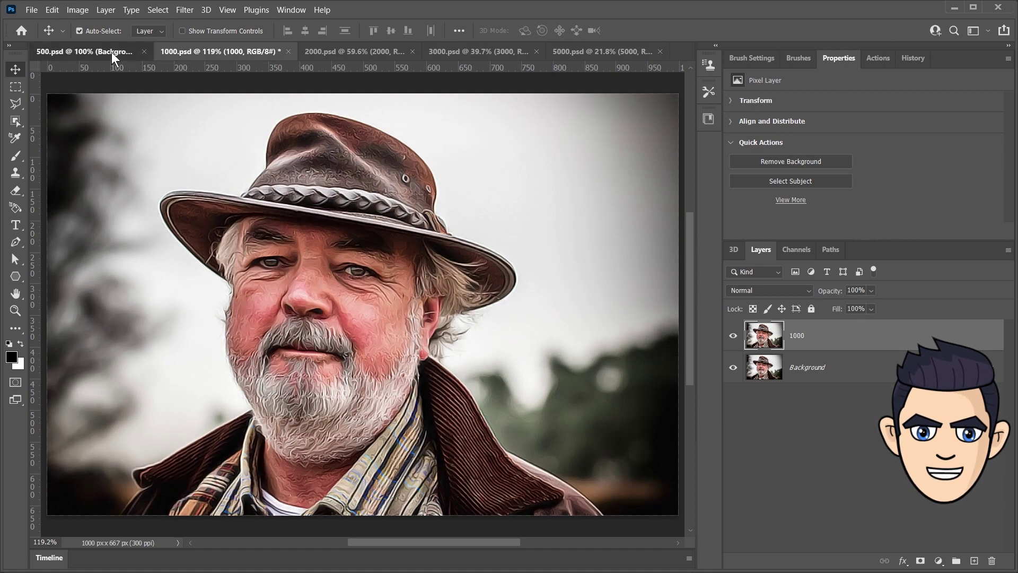
left_click(111, 52)
left_click(732, 336)
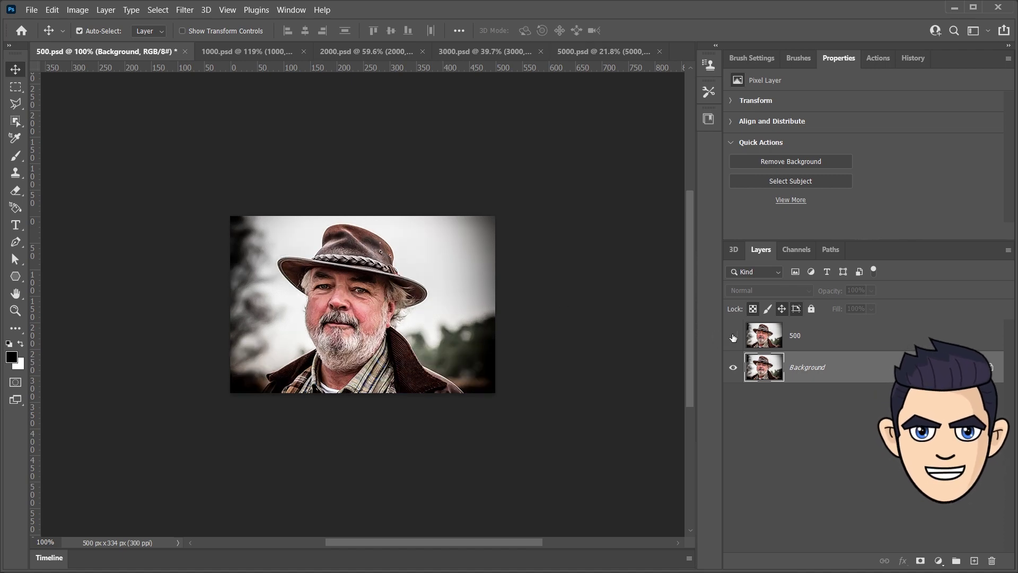
left_click(733, 336)
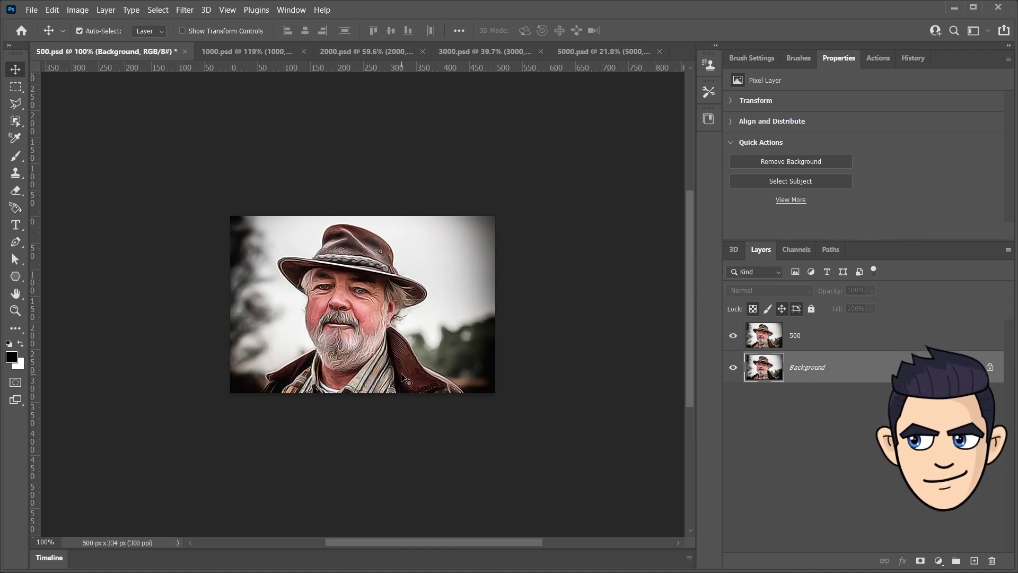